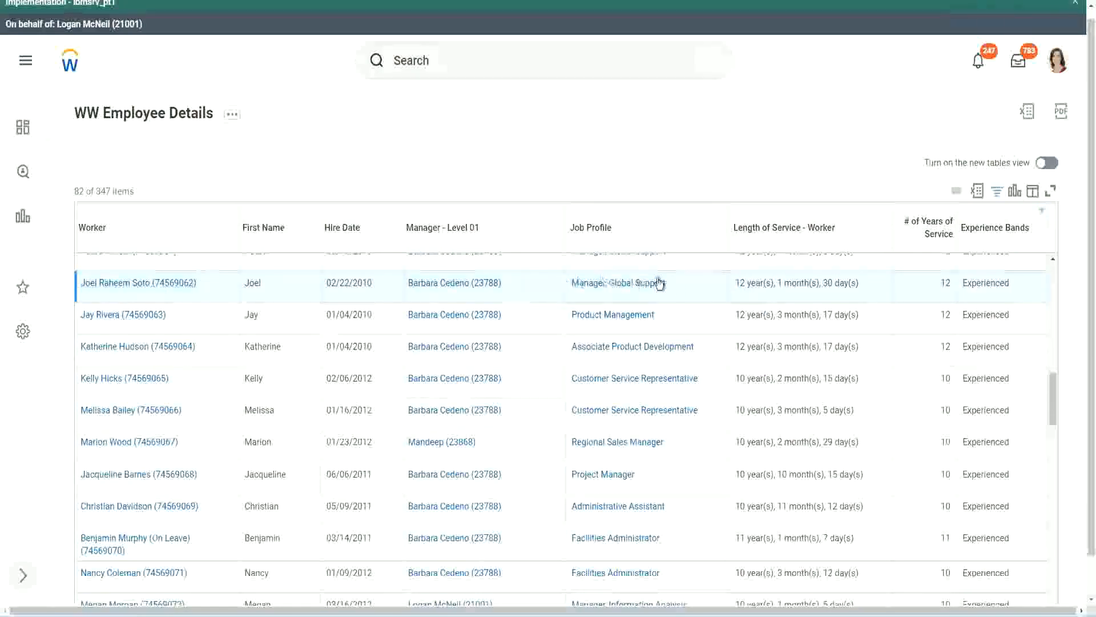
Step: Compare the length of service with the number of years of service for the Manager, Global Support worker
double_click(739, 282)
double_click(780, 282)
double_click(831, 283)
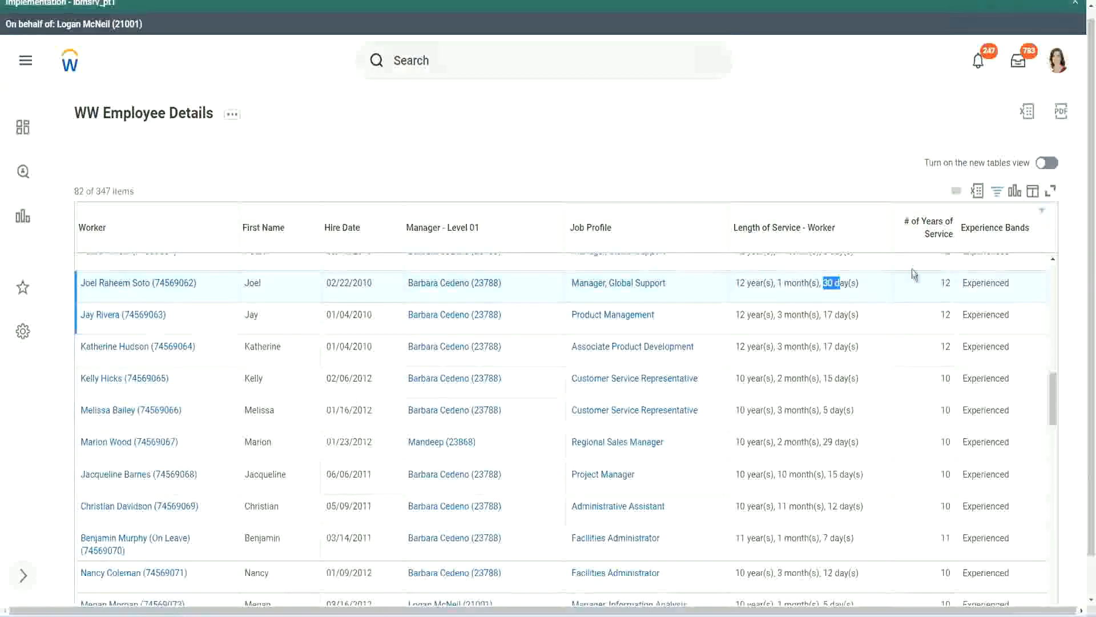
click(921, 298)
double_click(921, 299)
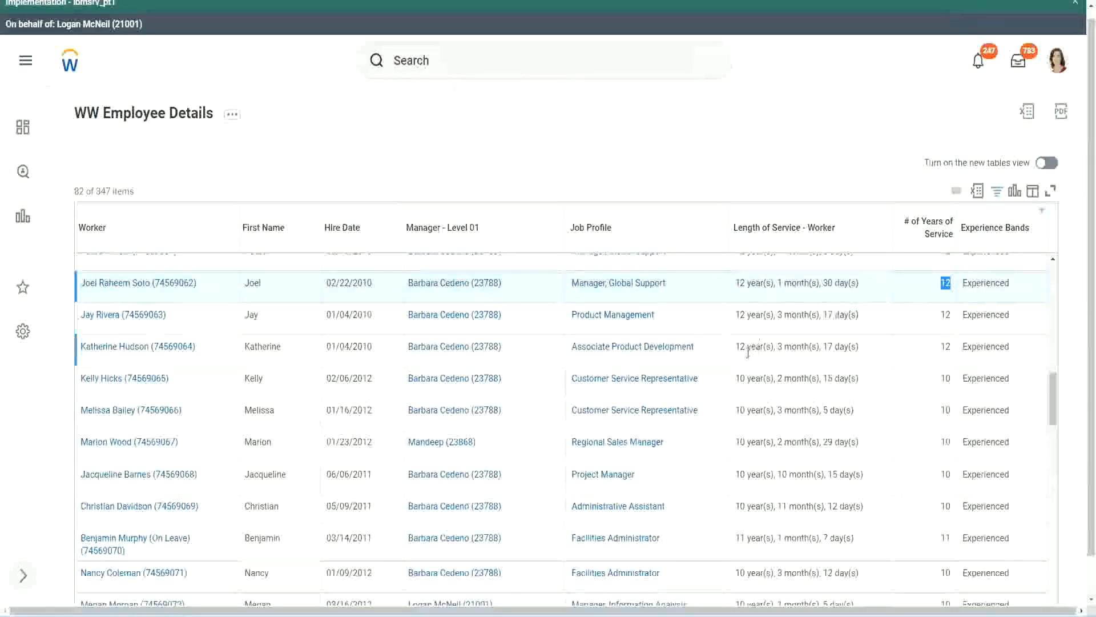
Step: Examine the Administrative Assistant worker's years, months and days of service against the number of years of service
click(754, 507)
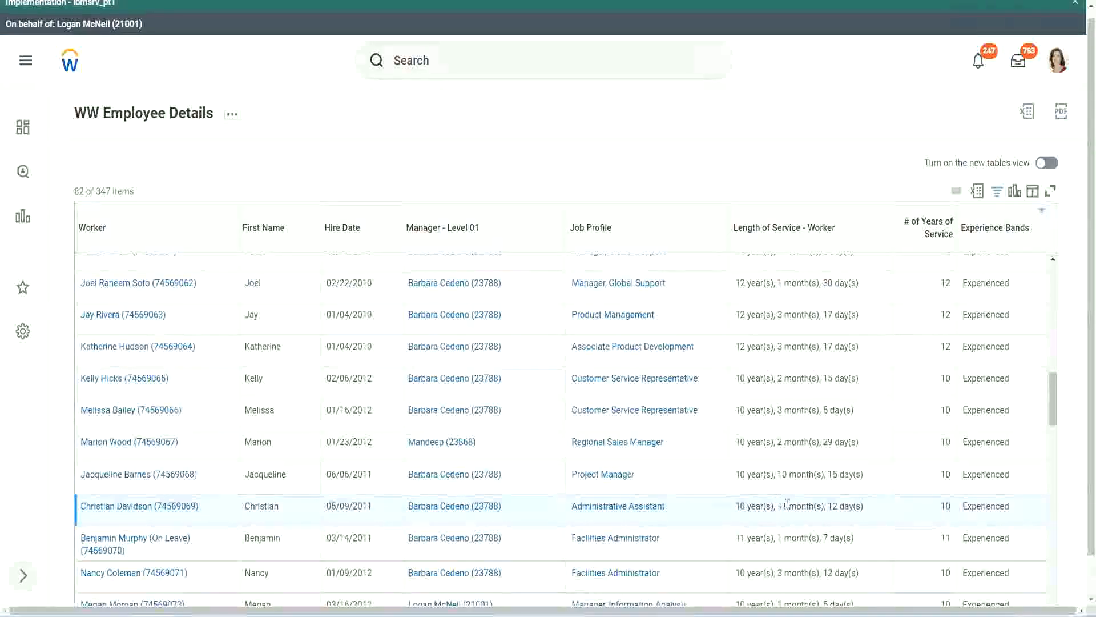
drag(779, 506, 838, 507)
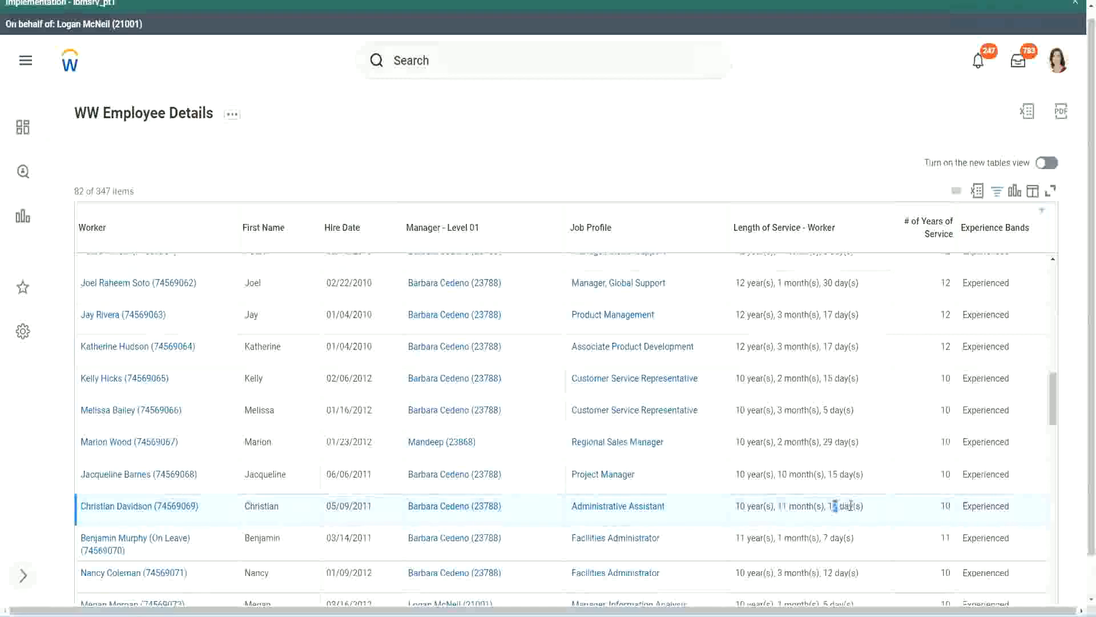
click(851, 506)
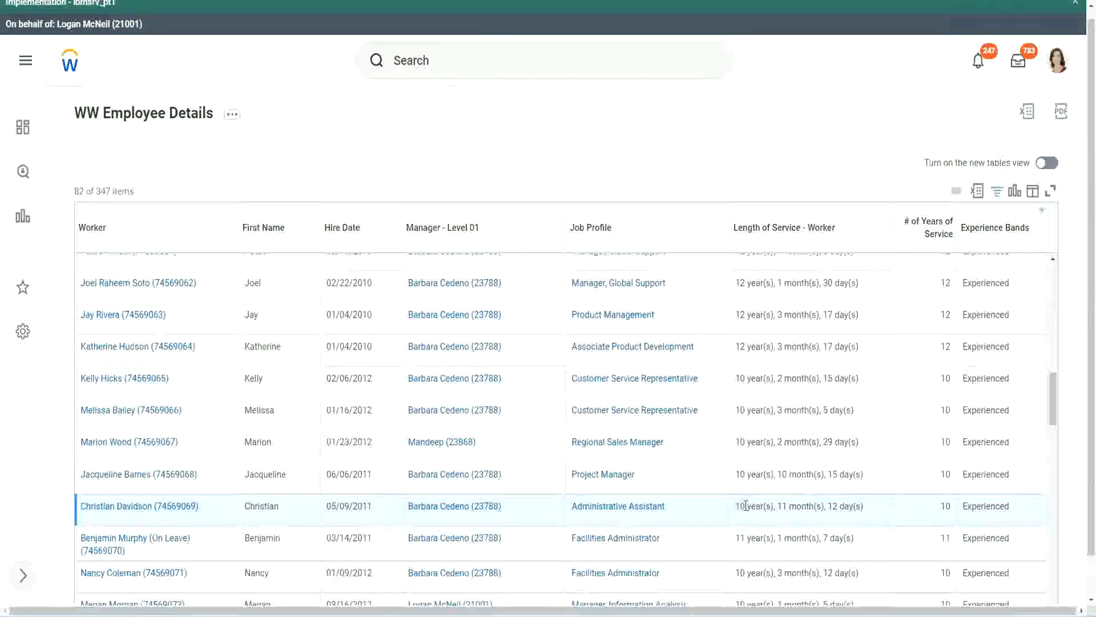
double_click(945, 506)
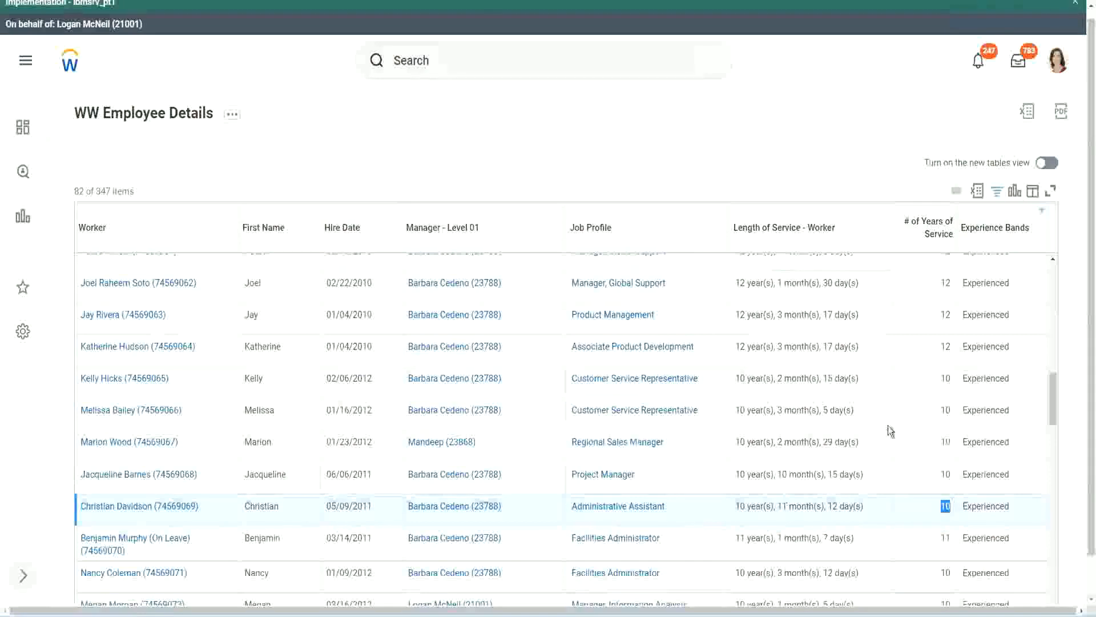
click(943, 360)
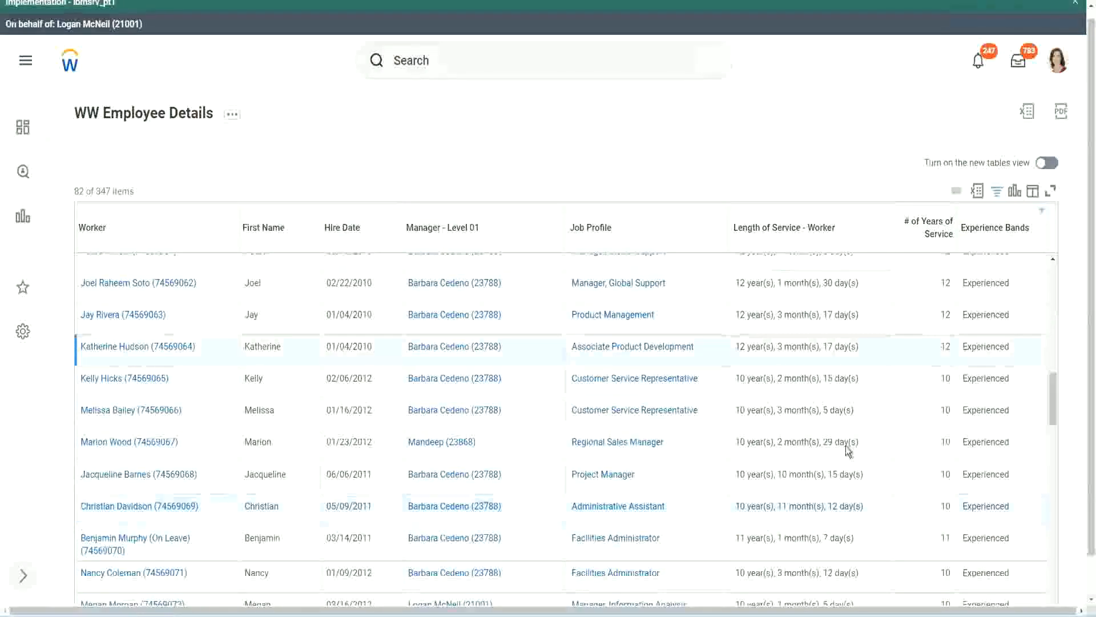
double_click(743, 505)
click(829, 503)
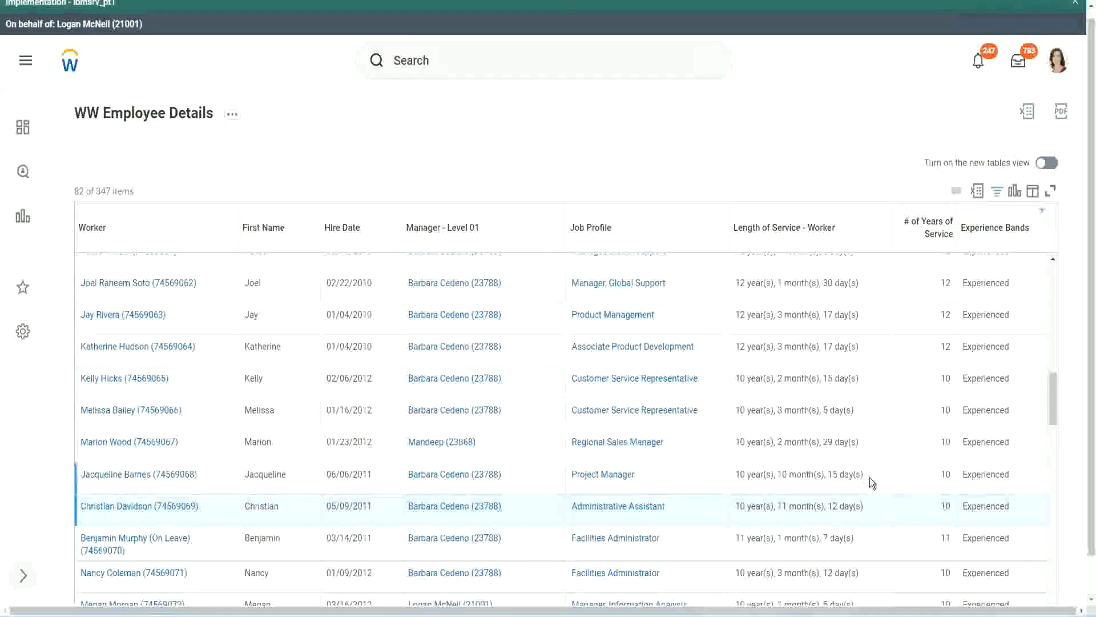
Step: Check how length of service converts to whole years in the Manager, Global Support, Administrative Assistant and Project Manager rows
double_click(948, 284)
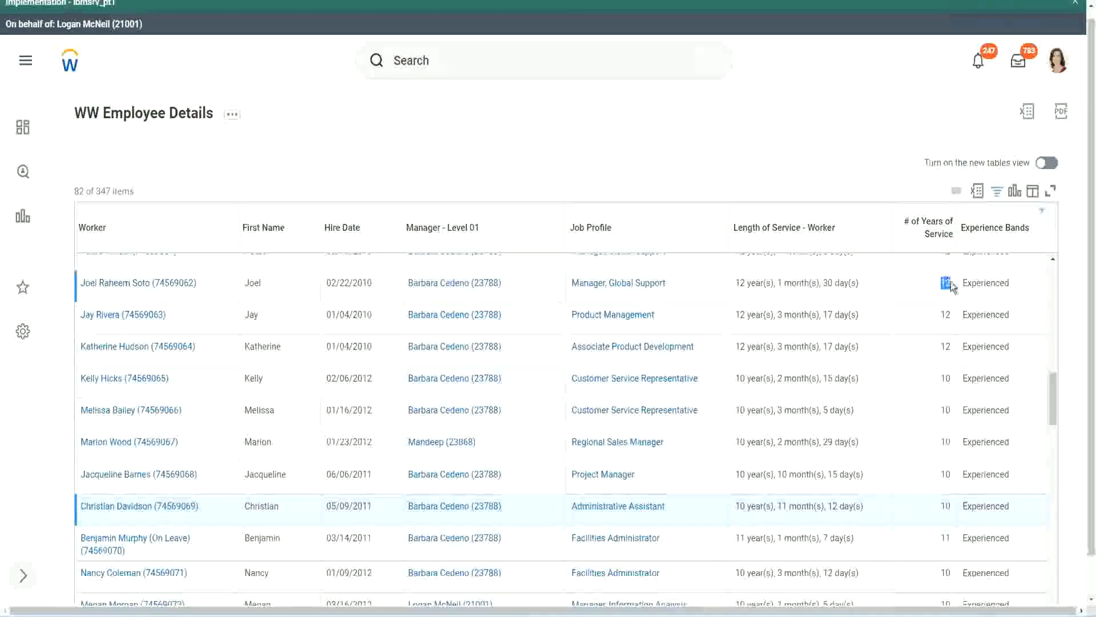
drag(736, 284, 873, 277)
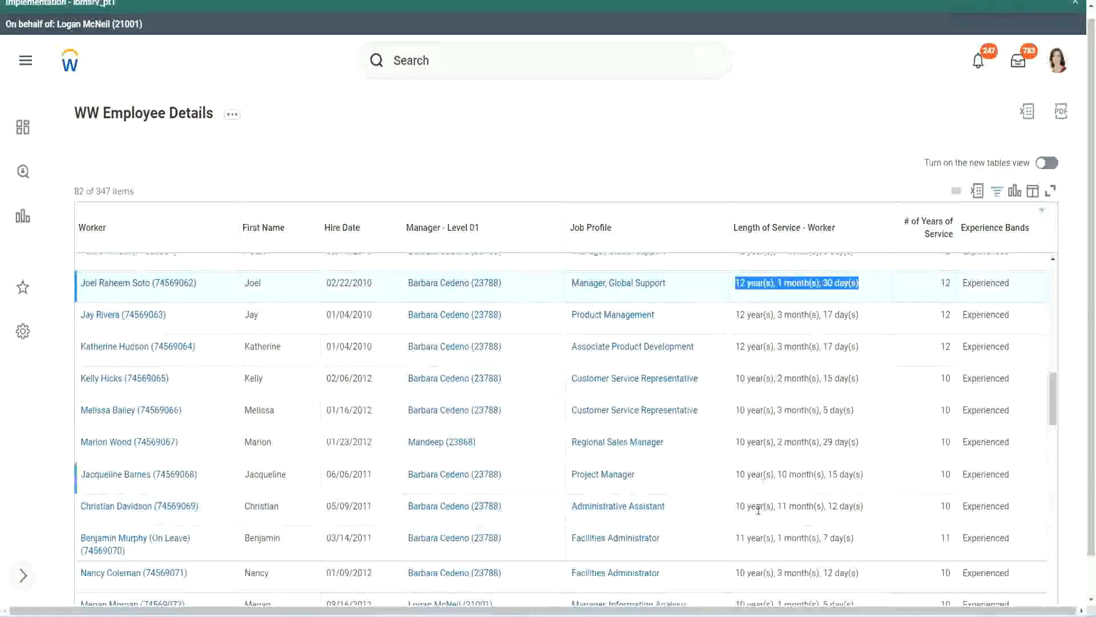
click(854, 506)
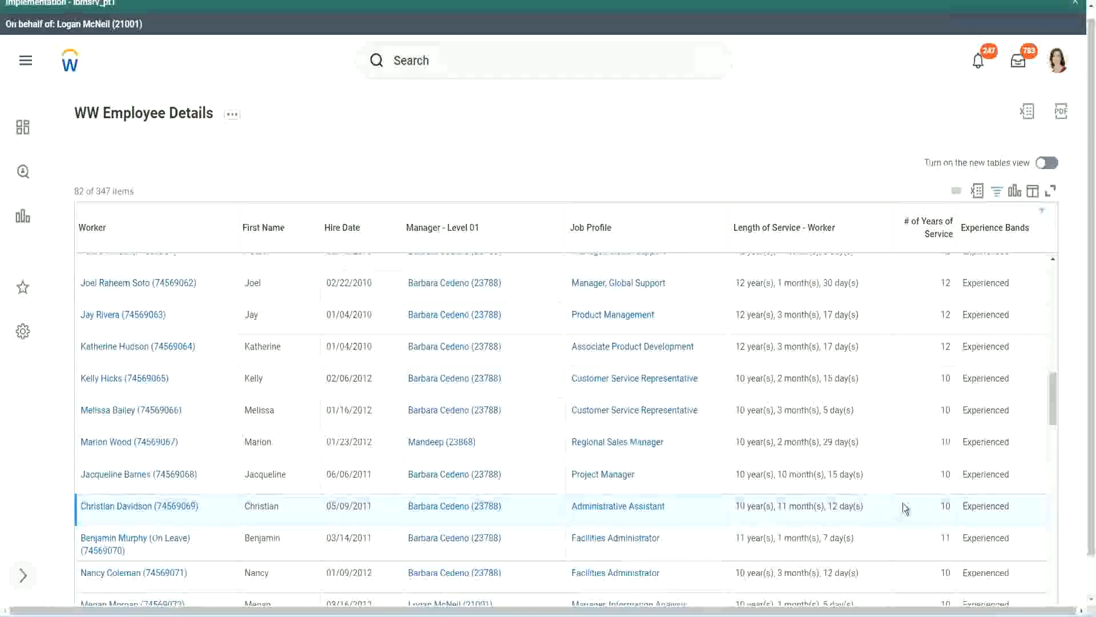
double_click(945, 506)
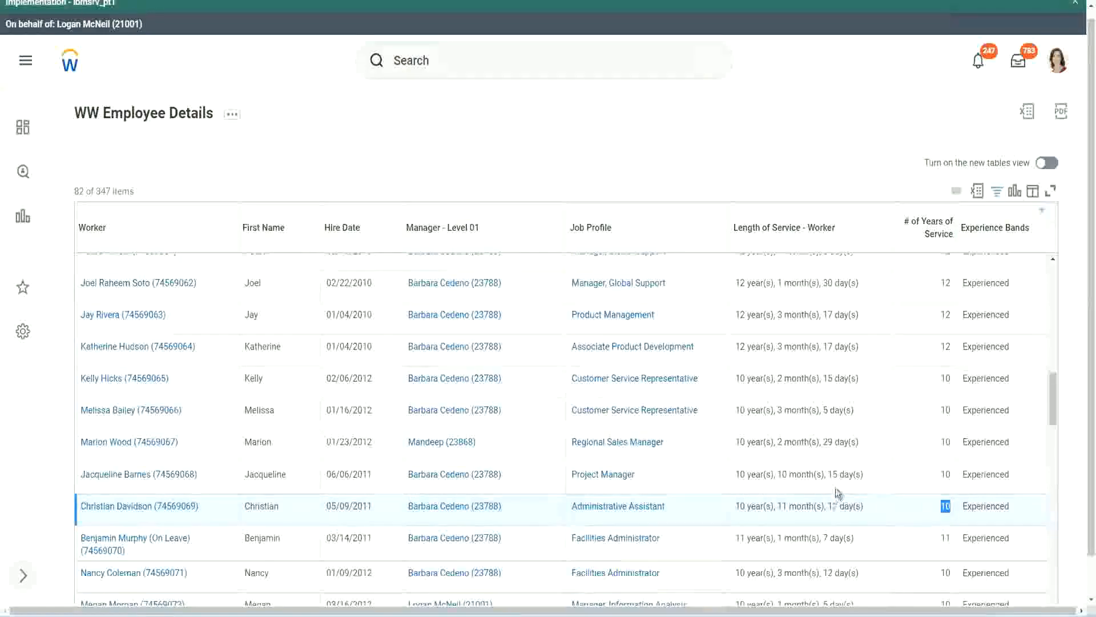
click(905, 509)
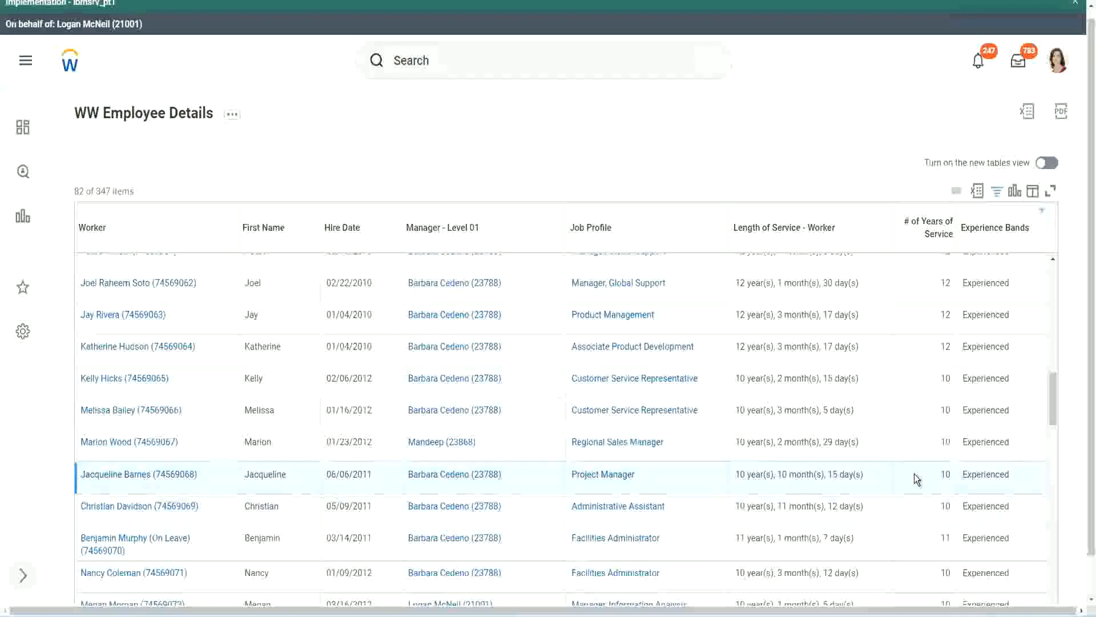
double_click(947, 472)
click(947, 474)
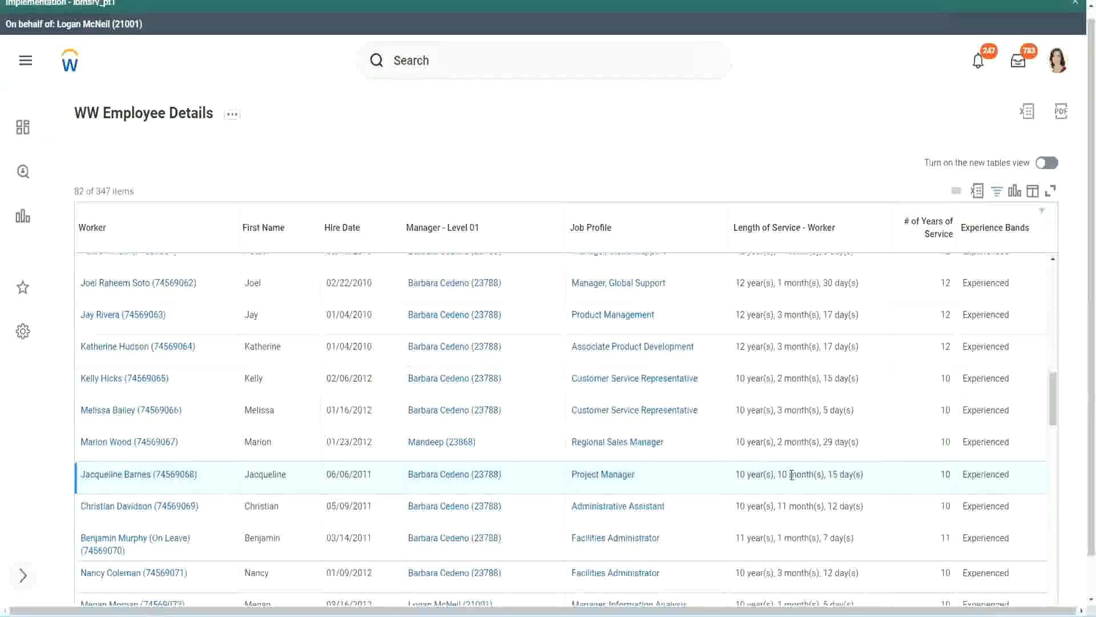
drag(792, 475, 778, 474)
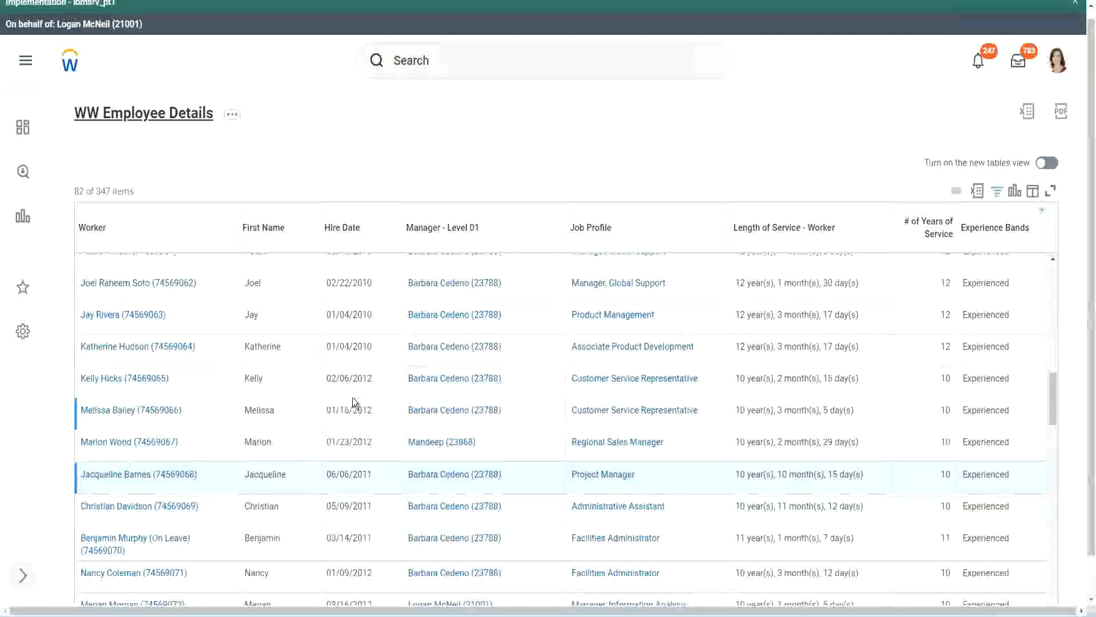
Step: From the report definition, open CF-WW-Eval Exp-Derive Experience Bands from Years of Service in a new tab and review its conditions
key(ctrl+Tab)
scroll(353, 399, down, 5)
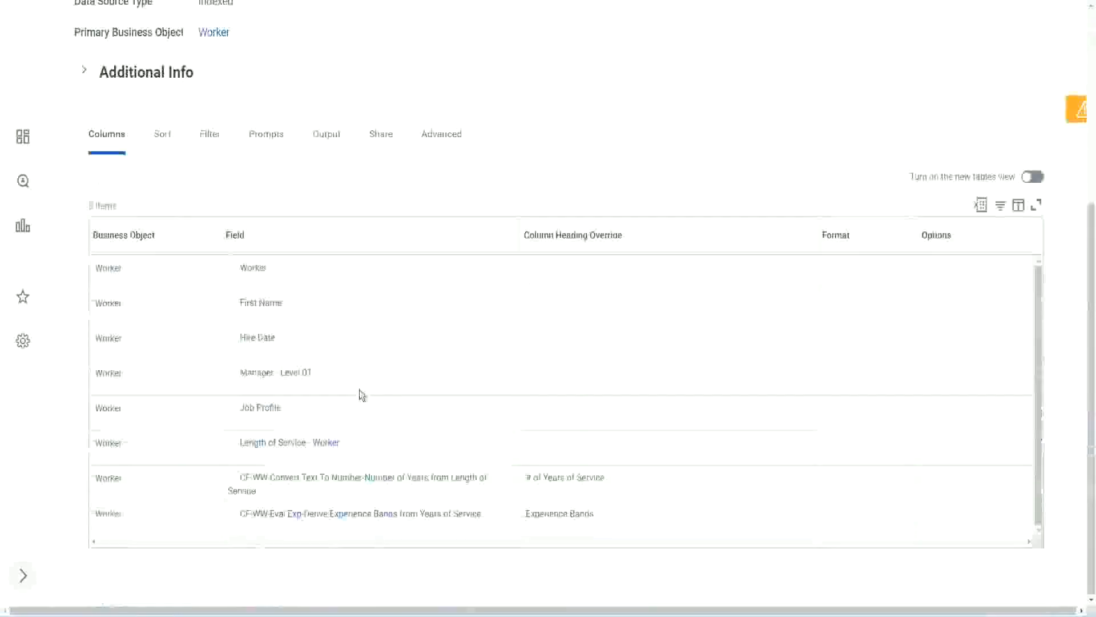
right_click(297, 520)
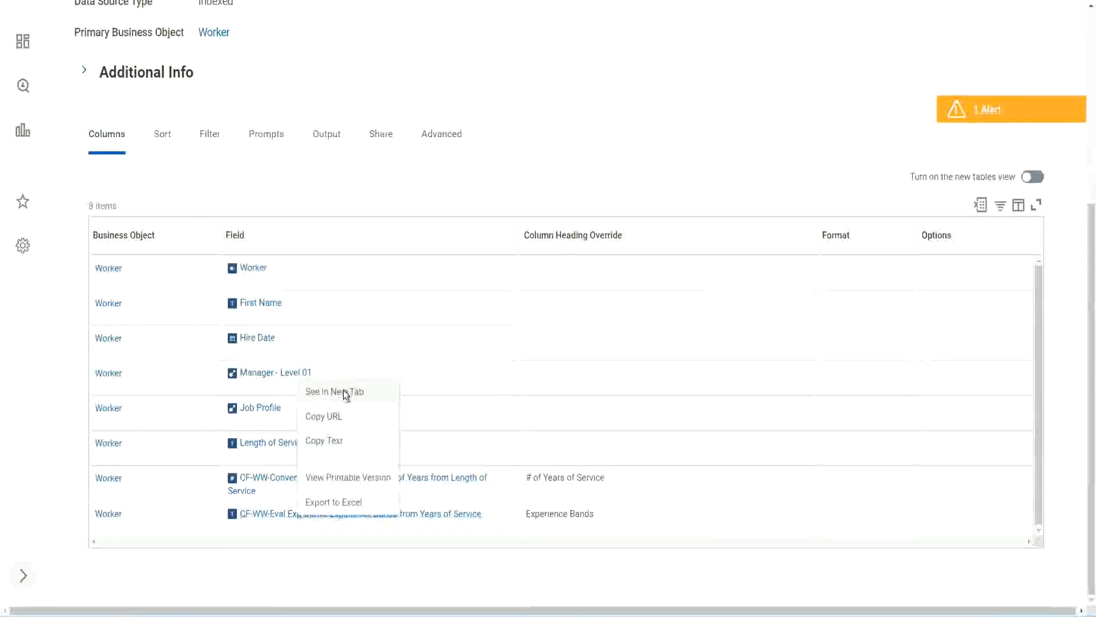
click(345, 391)
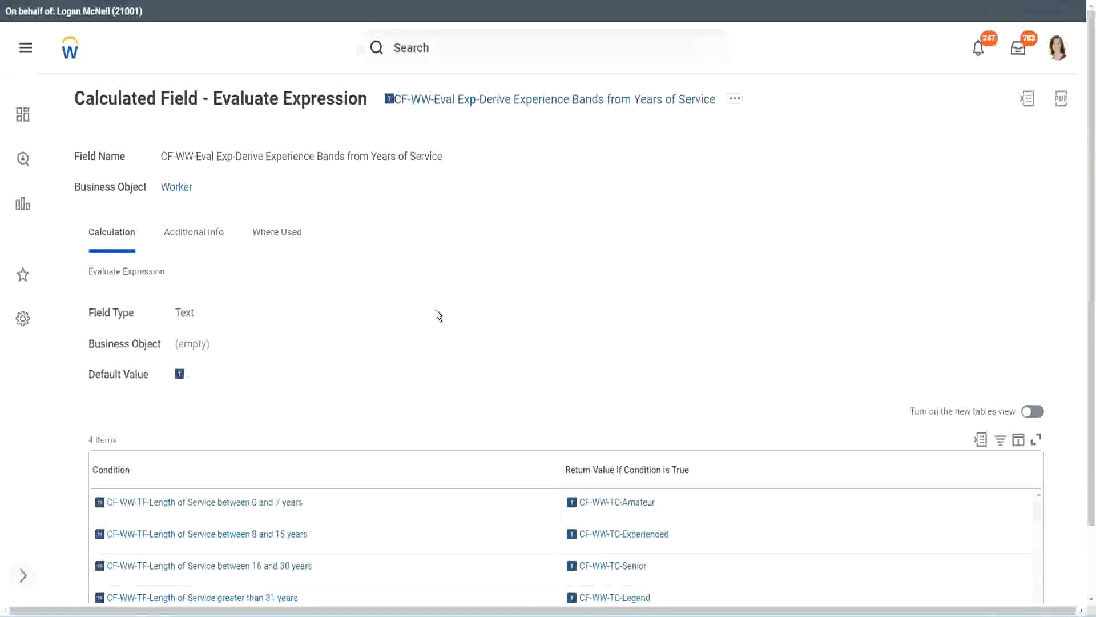
scroll(436, 322, down, 1)
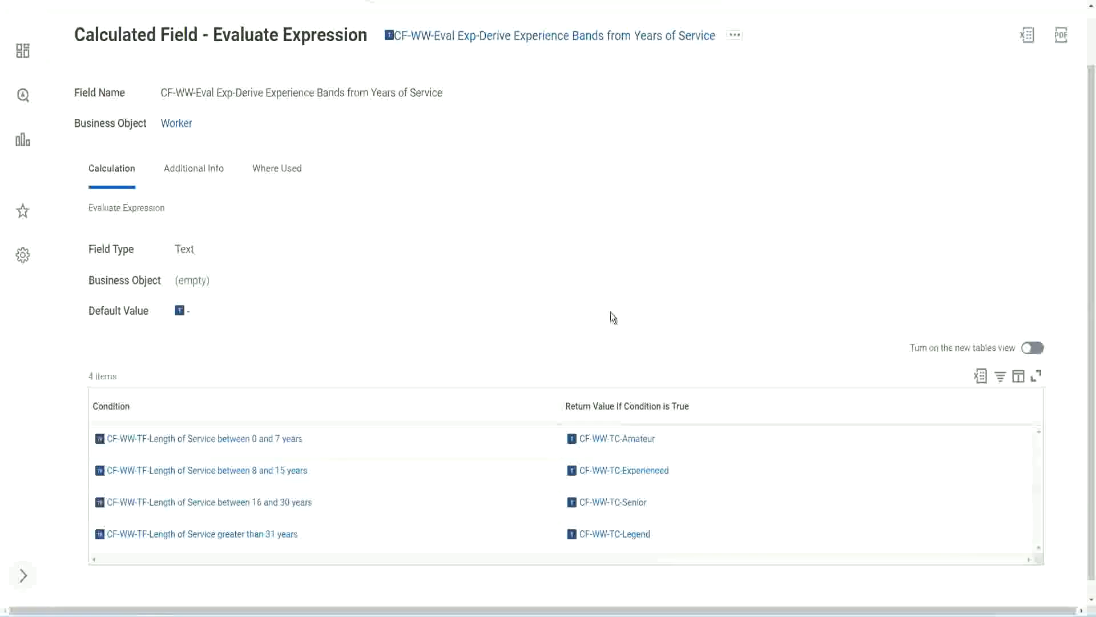
Step: Copy the name of the Evaluate Expression calculated field as text
click(497, 403)
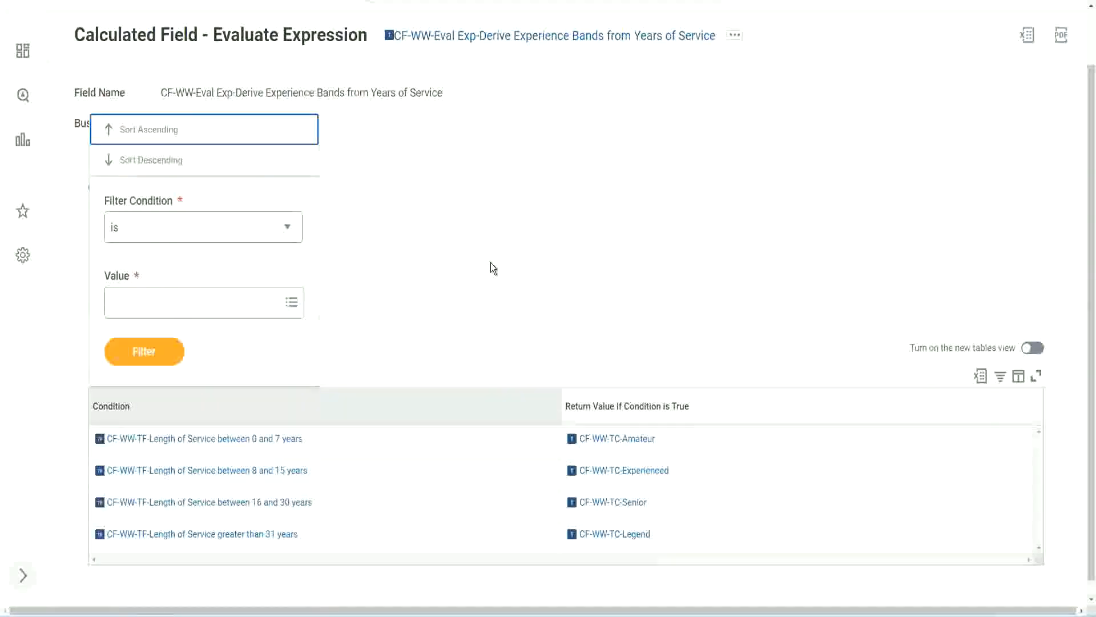
click(490, 268)
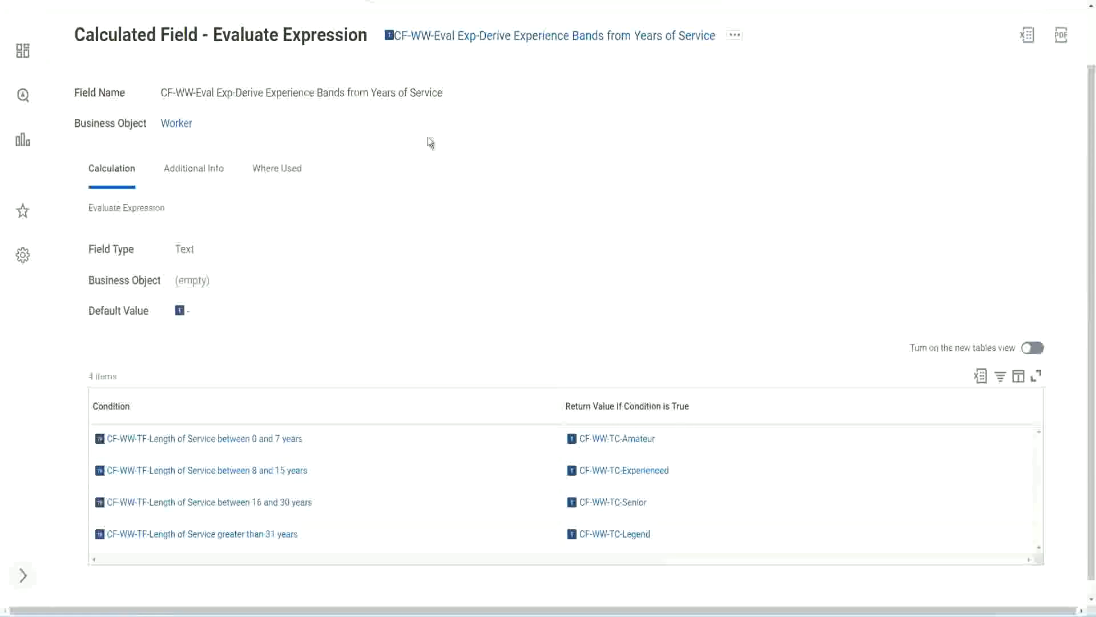
right_click(483, 40)
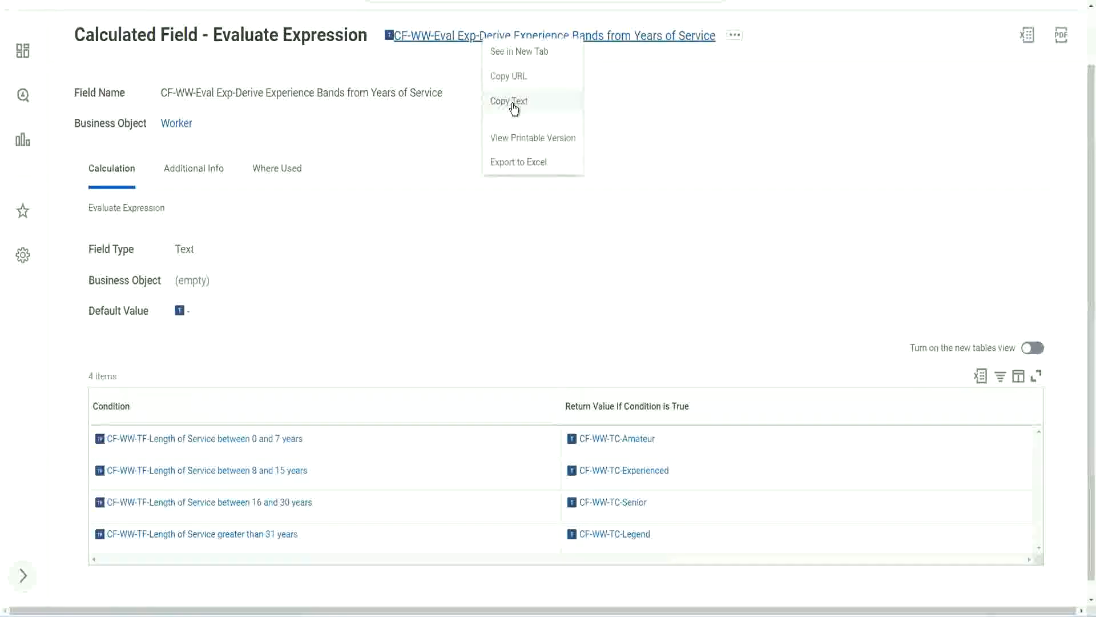
click(514, 109)
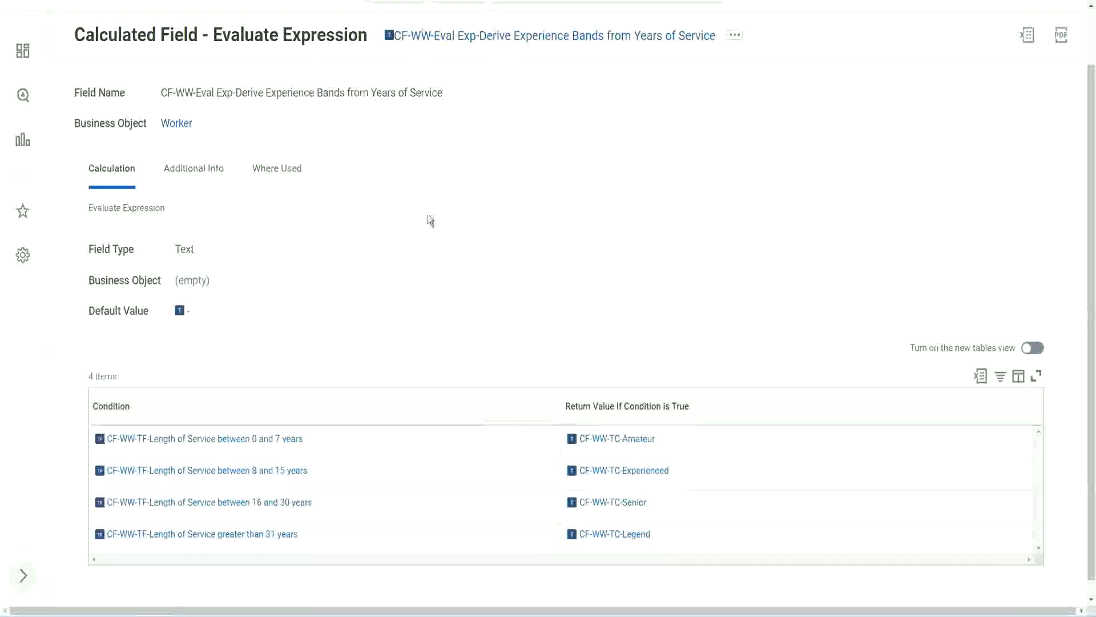
Step: Return to the custom report definition, search for "create cal field" and open the Create Calculated Field task
scroll(428, 223, up, 1)
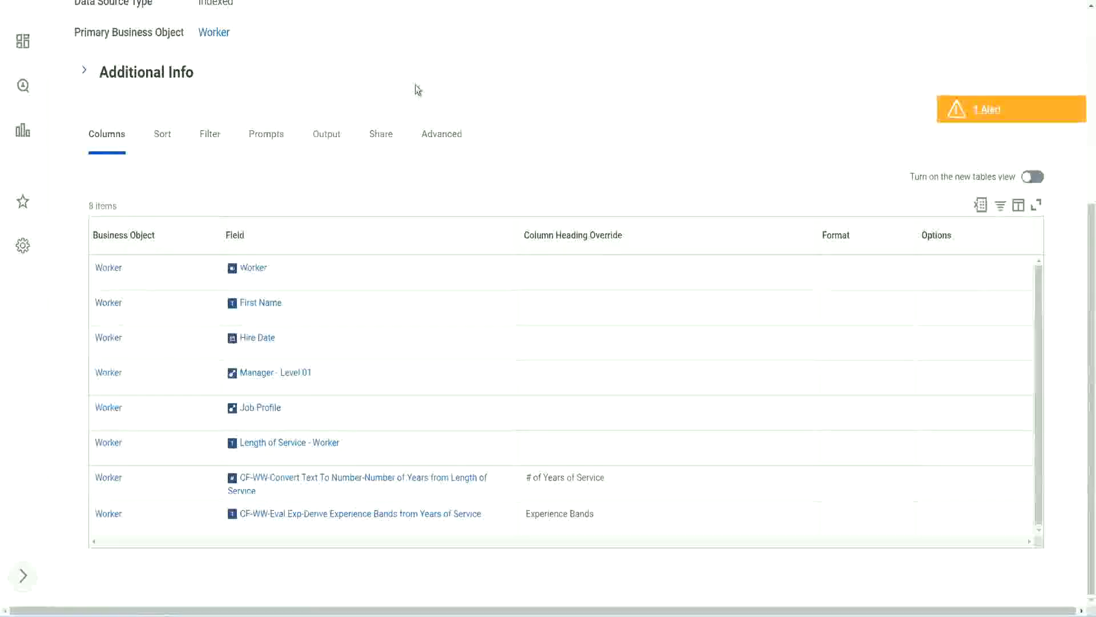
scroll(416, 91, up, 5)
click(445, 70)
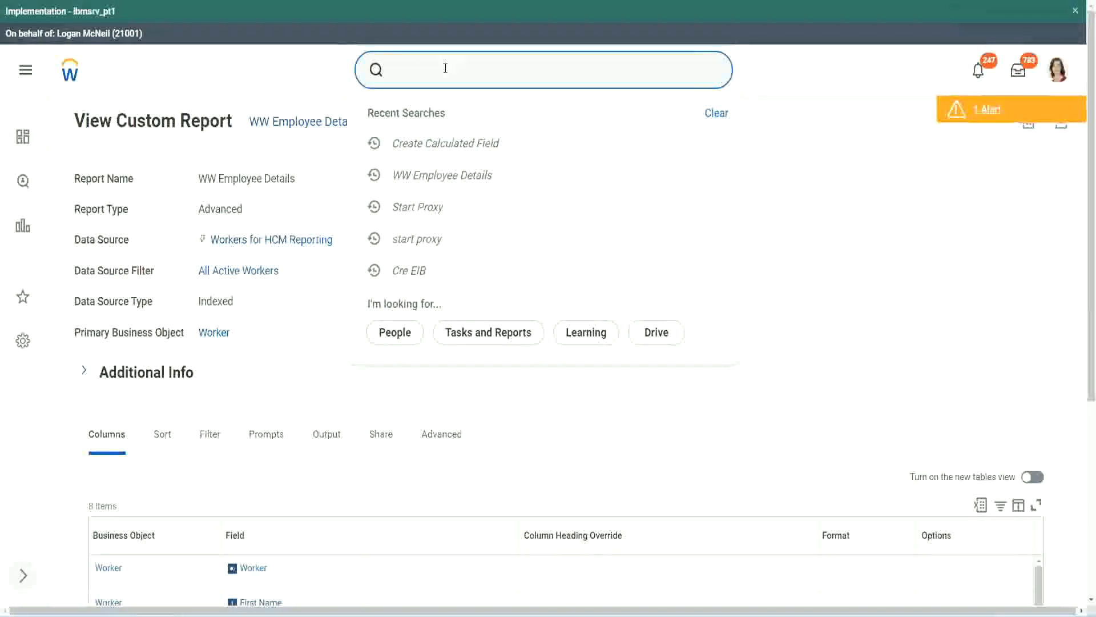
text(create cal field)
click(457, 118)
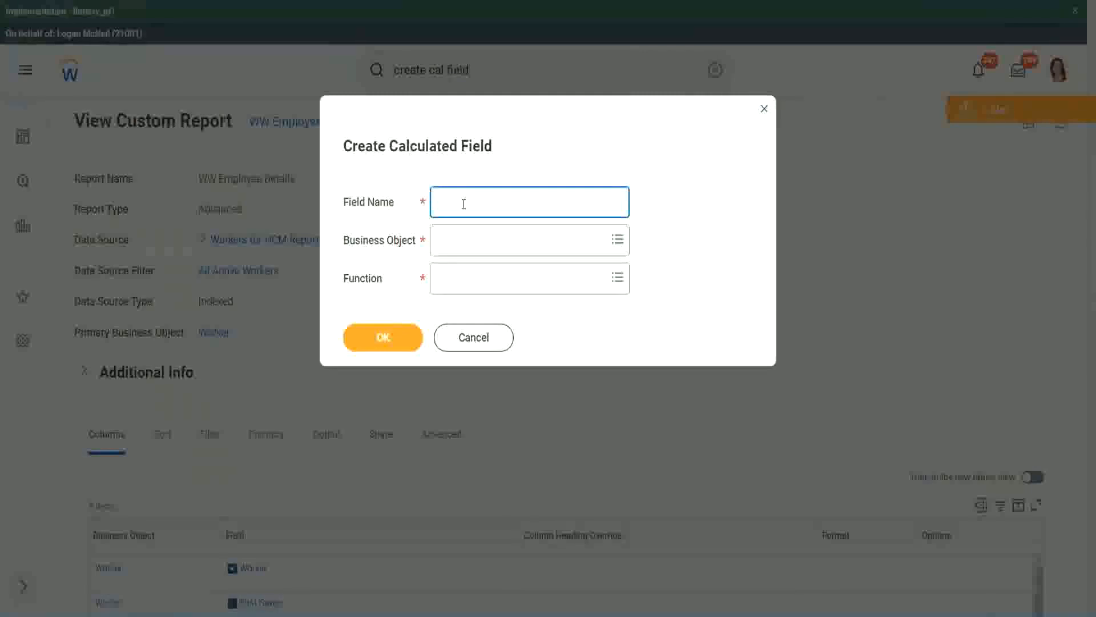
Step: Enter the copied name CF-WW-Eval Exp-Derive Experience Bands from Years of Service as the new calculated field's name
key(ctrl+v)
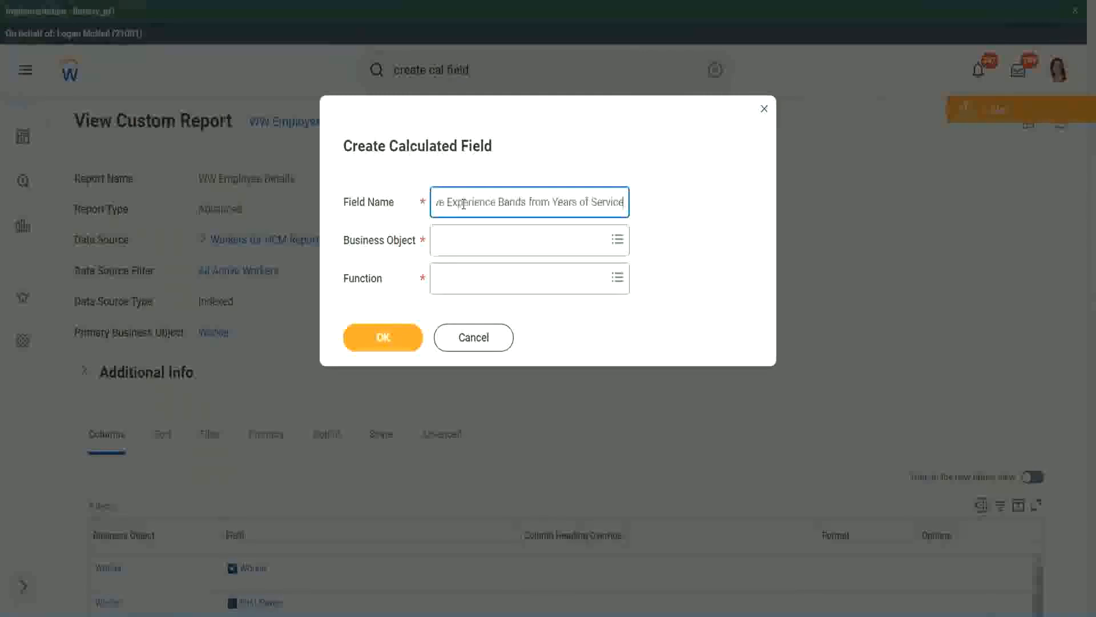
drag(495, 203, 404, 187)
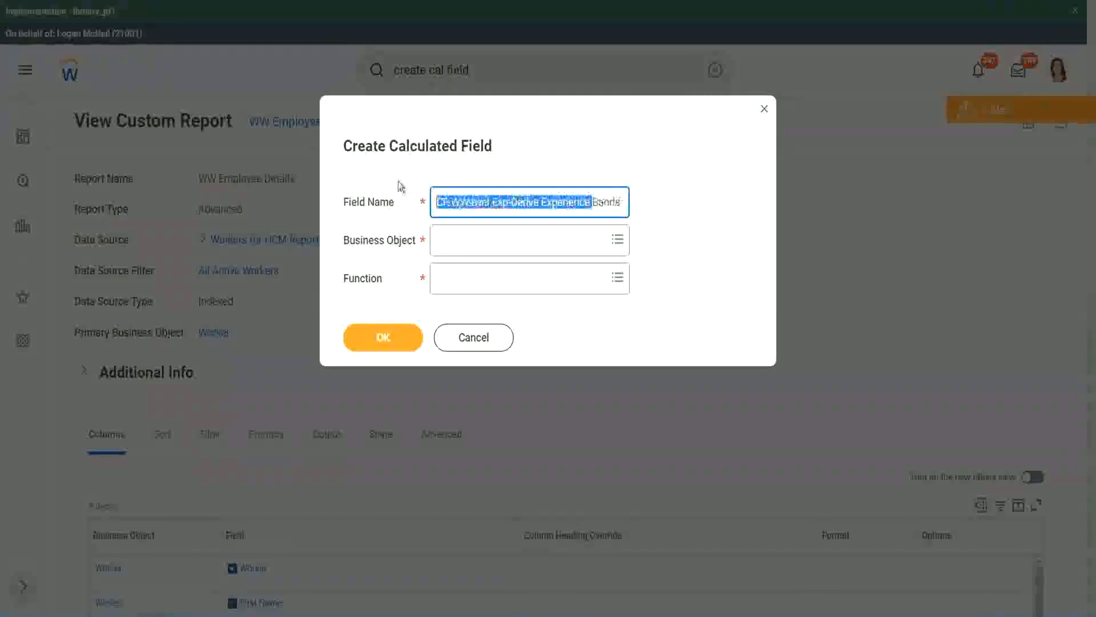
click(497, 203)
double_click(501, 203)
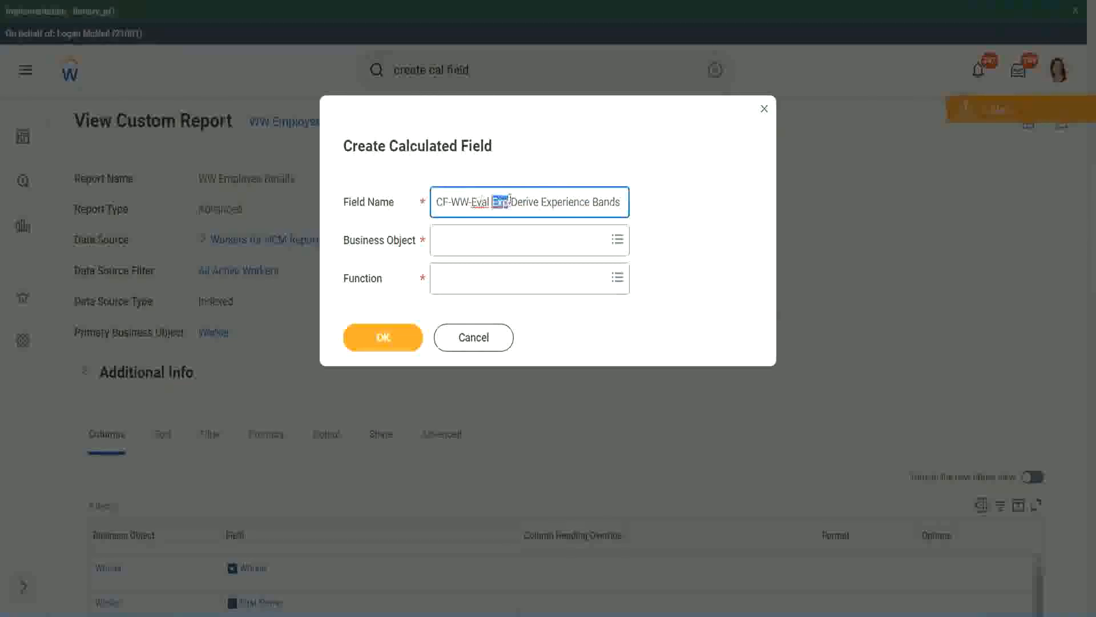
Step: Insert "Bands" after "Eval Exp" in the field name
click(508, 203)
text(bands)
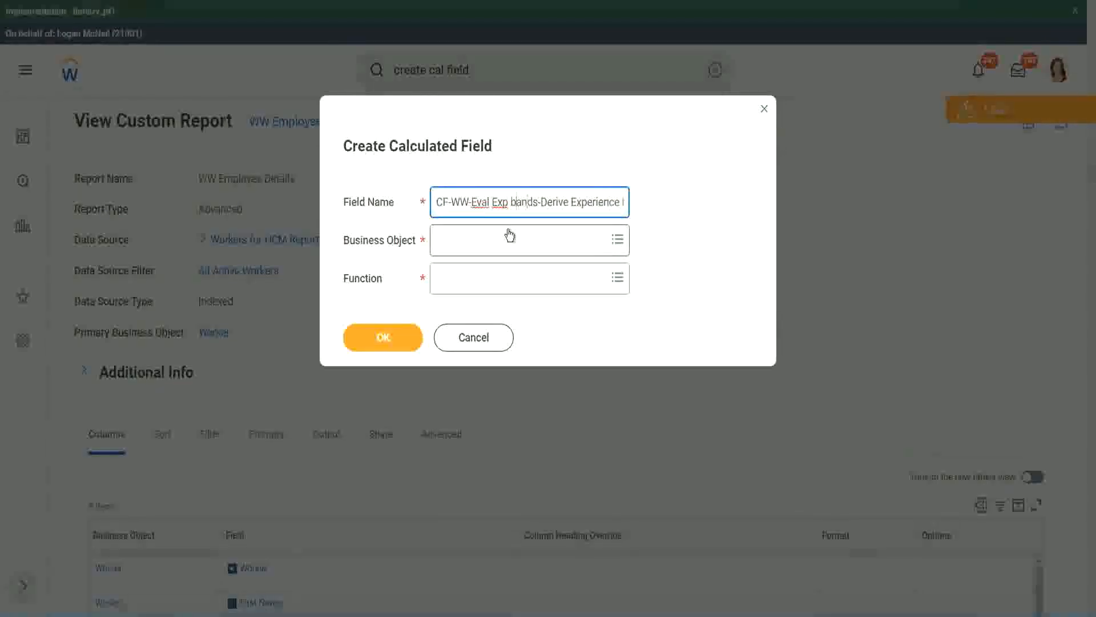
key(Left)
key(Left)
key(Left)
key(Left)
key(shift+Left)
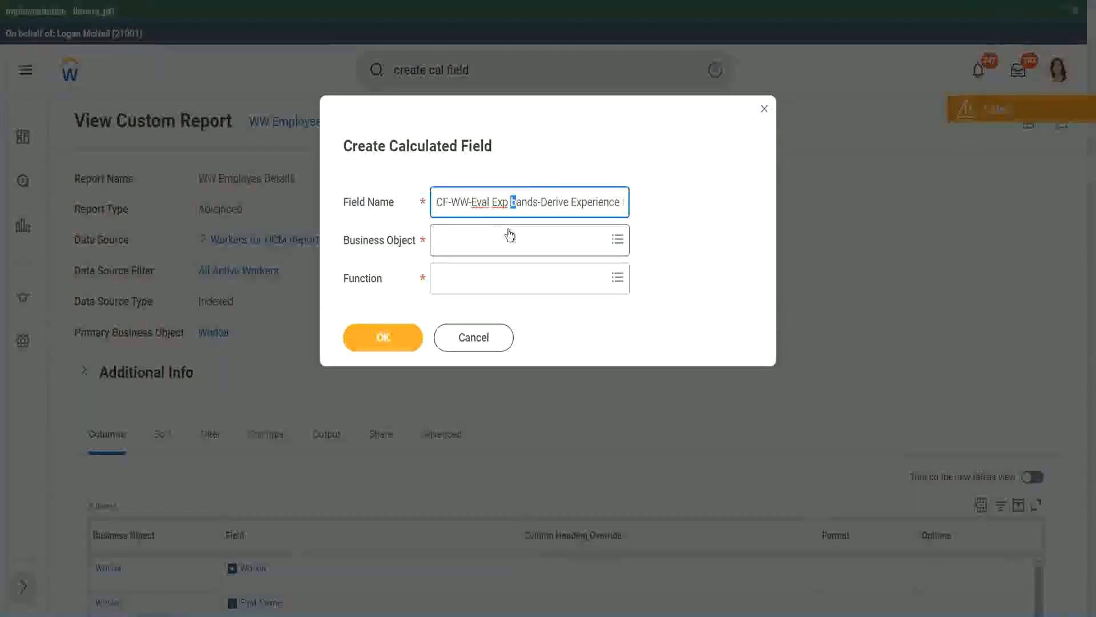
text(B)
Step: Replace "Derive" with "Determine" in the field name
key(Right)
key(Right)
key(Right)
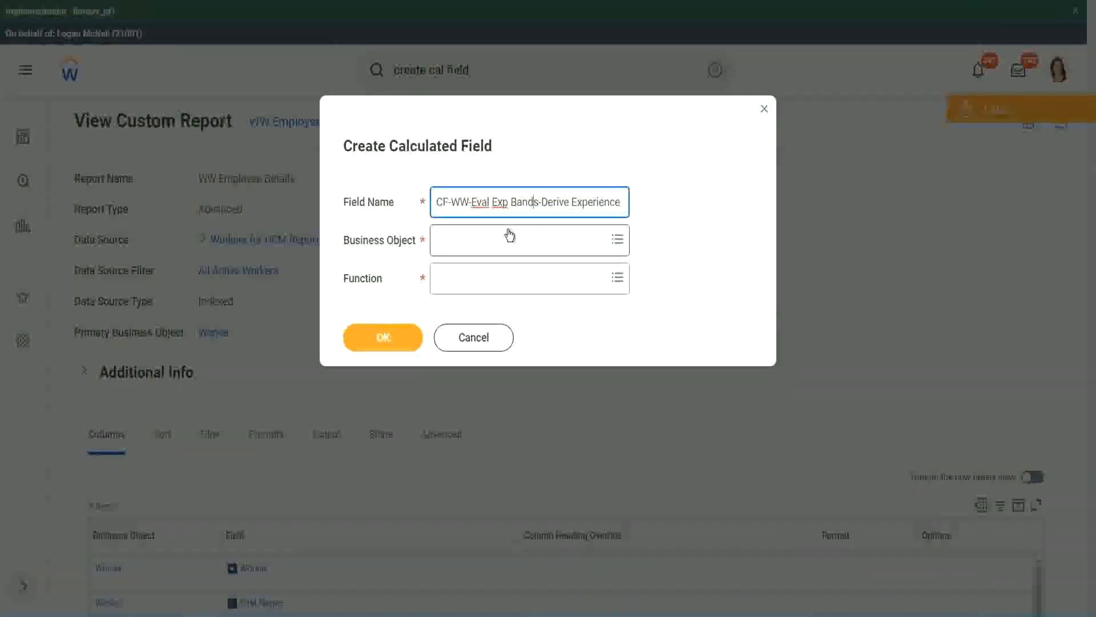
key(Right)
key(Right)
key(Right)
key(Right)
key(Right)
key(Right)
key(Right)
key(Right)
key(Right)
key(Right)
key(Right)
key(Right)
key(Right)
key(Right)
key(Right)
key(Right)
key(Right)
key(Right)
key(Right)
key(Right)
text(s from Years of)
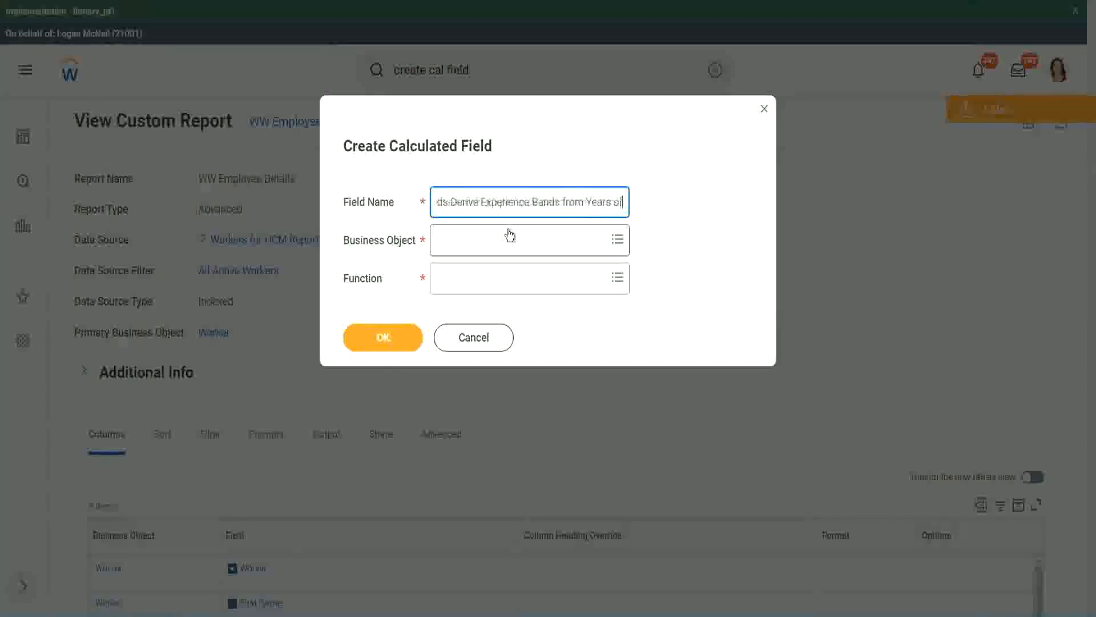
key(Left)
key(Left)
key(Left)
key(Left)
key(Left)
key(Left)
key(Left)
key(Left)
key(Left)
key(Left)
key(Left)
key(Left)
key(Left)
key(Left)
key(Left)
key(Left)
key(Left)
key(Left)
key(Left)
key(Left)
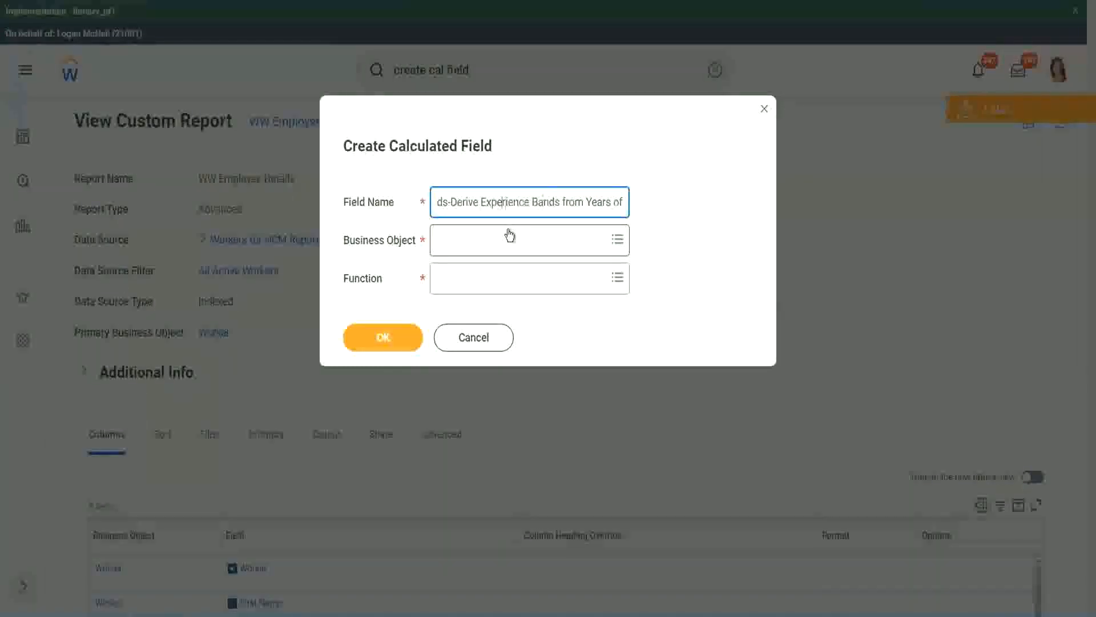
key(Left)
key(Left)
key(Left)
key(shift+Left)
key(shift+Left)
key(shift+Left)
key(shift+Left)
key(shift+Left)
key(shift+Left)
text(Determine)
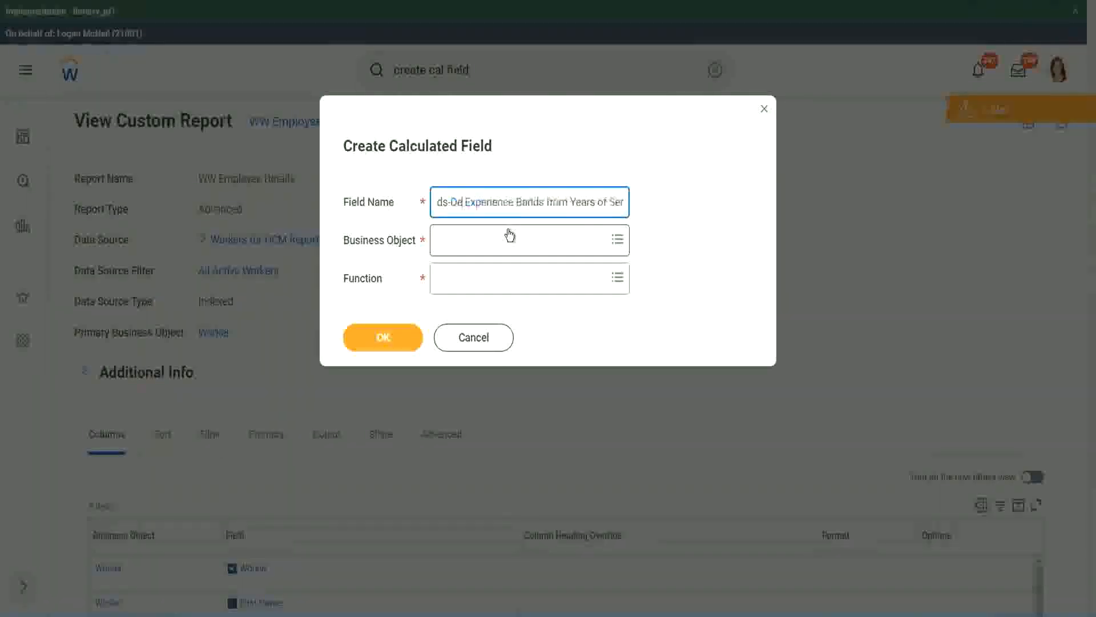
Step: Finish the field name and set the business object to Worker
key(Right)
key(Right)
key(Right)
key(Right)
key(Right)
key(Right)
key(Right)
key(Right)
key(Right)
key(Right)
key(Right)
key(Right)
key(Right)
key(Right)
key(Right)
key(Right)
key(Right)
key(Right)
key(Right)
key(Right)
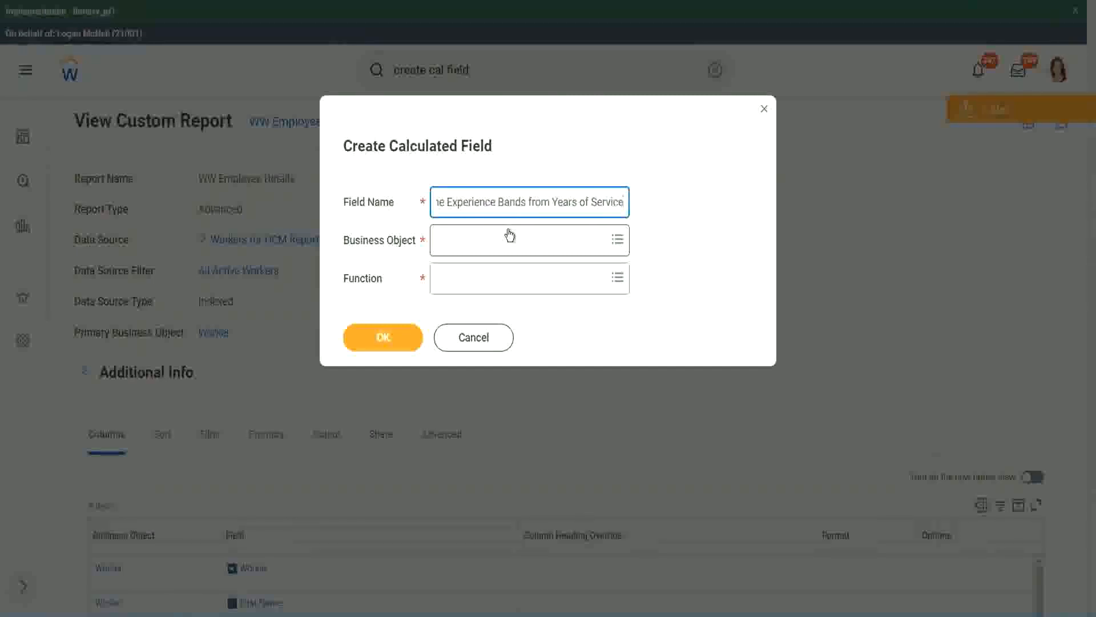
click(488, 243)
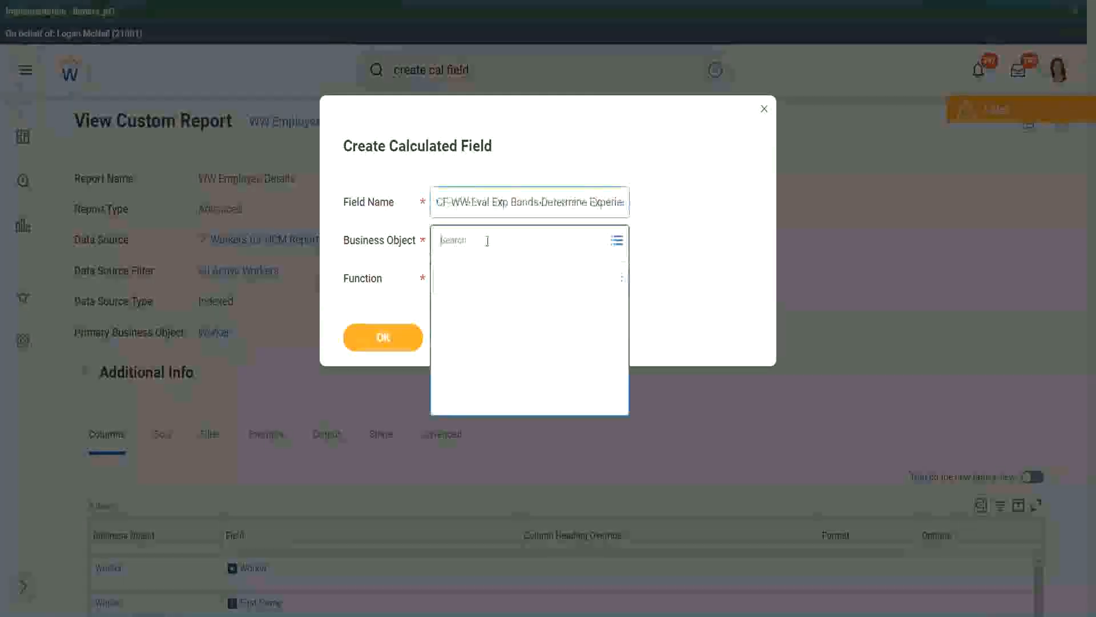
text(worker)
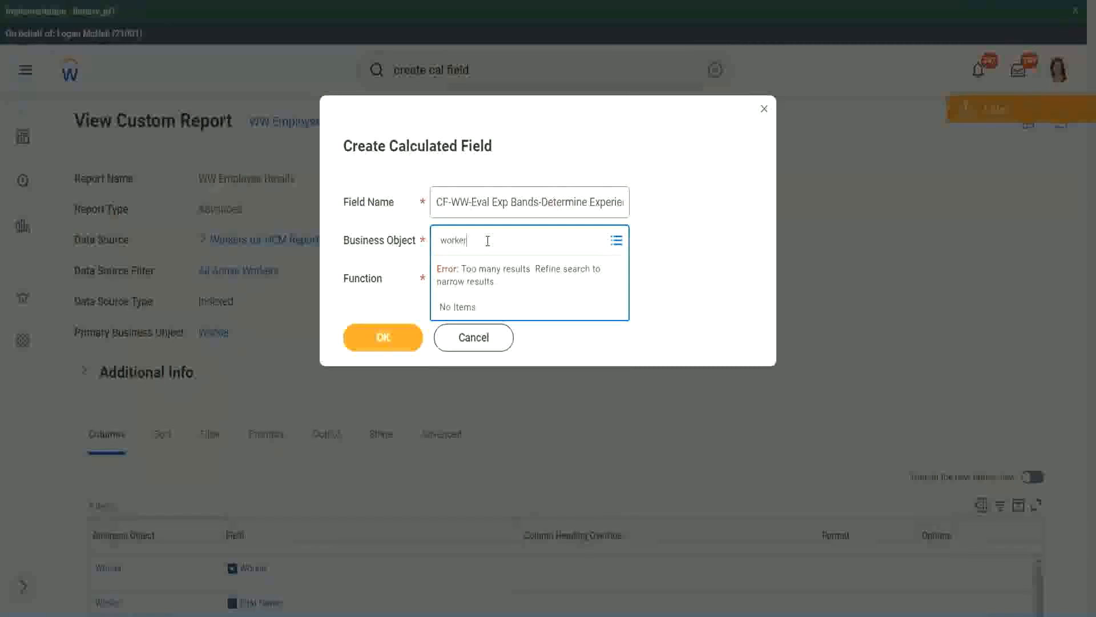
key(Return)
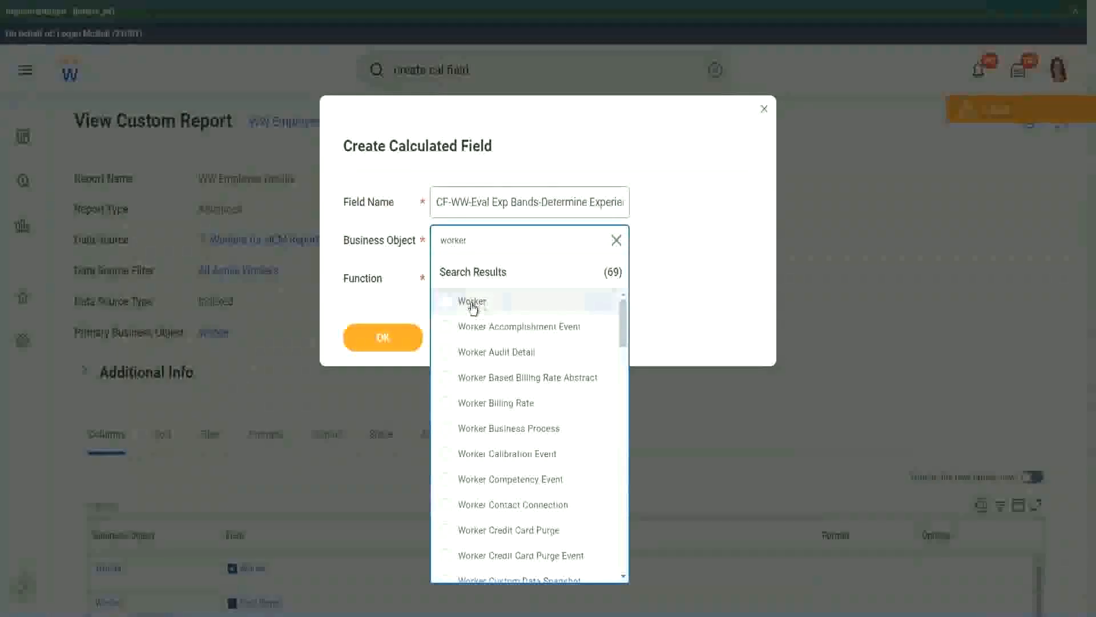
click(471, 302)
Step: Search the functions for "eval exp" and choose Evaluate Expression Band as the calculated field's function
click(463, 277)
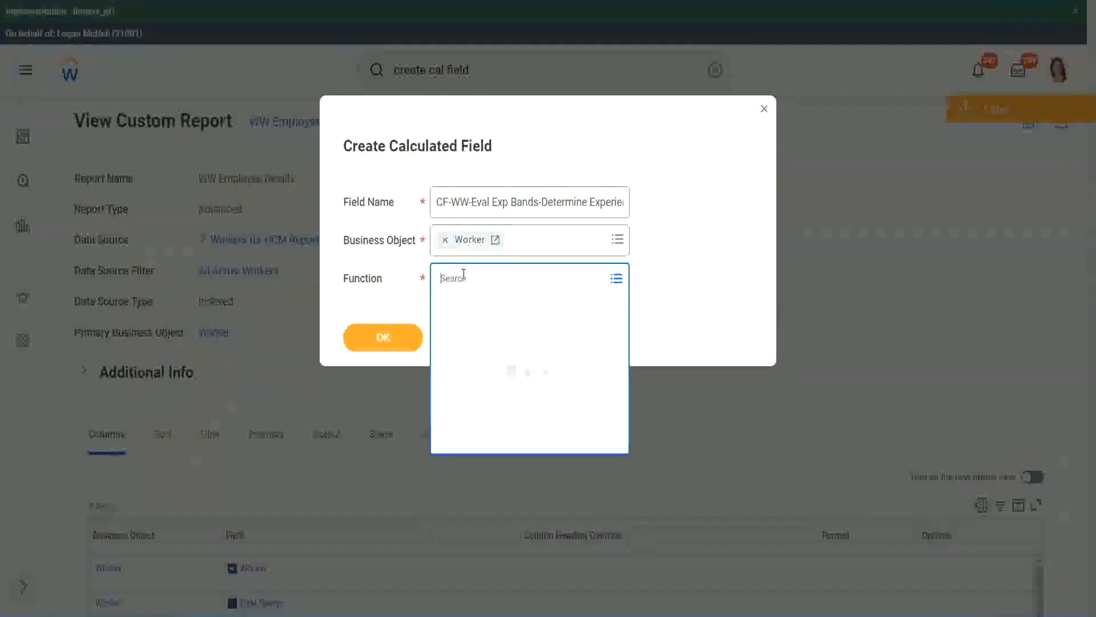
text(eval ex)
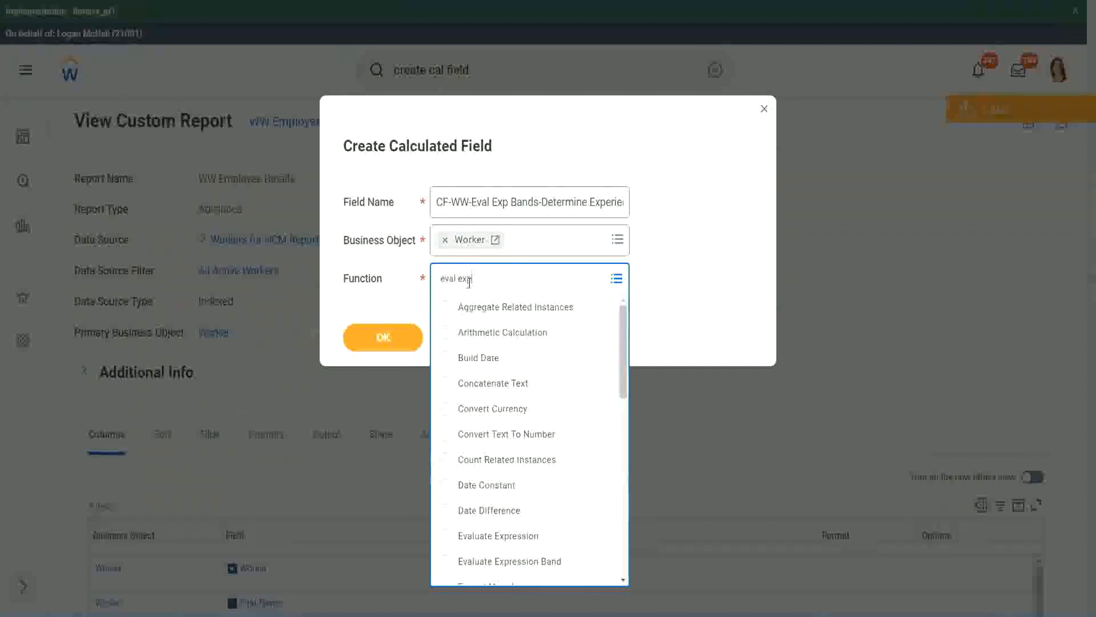
text(p)
key(Return)
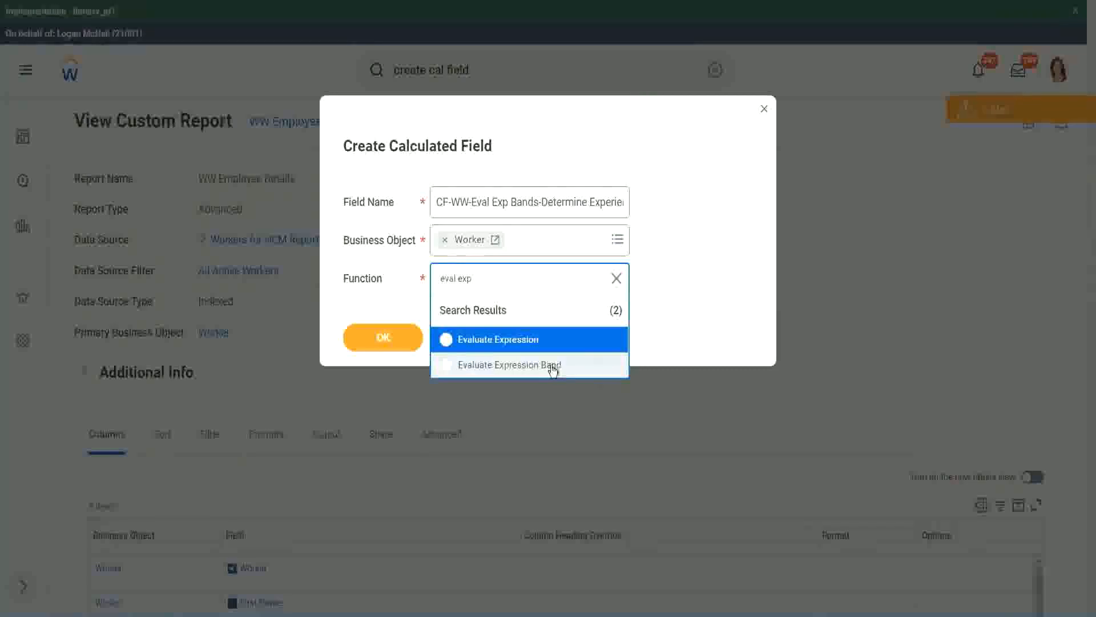
click(553, 365)
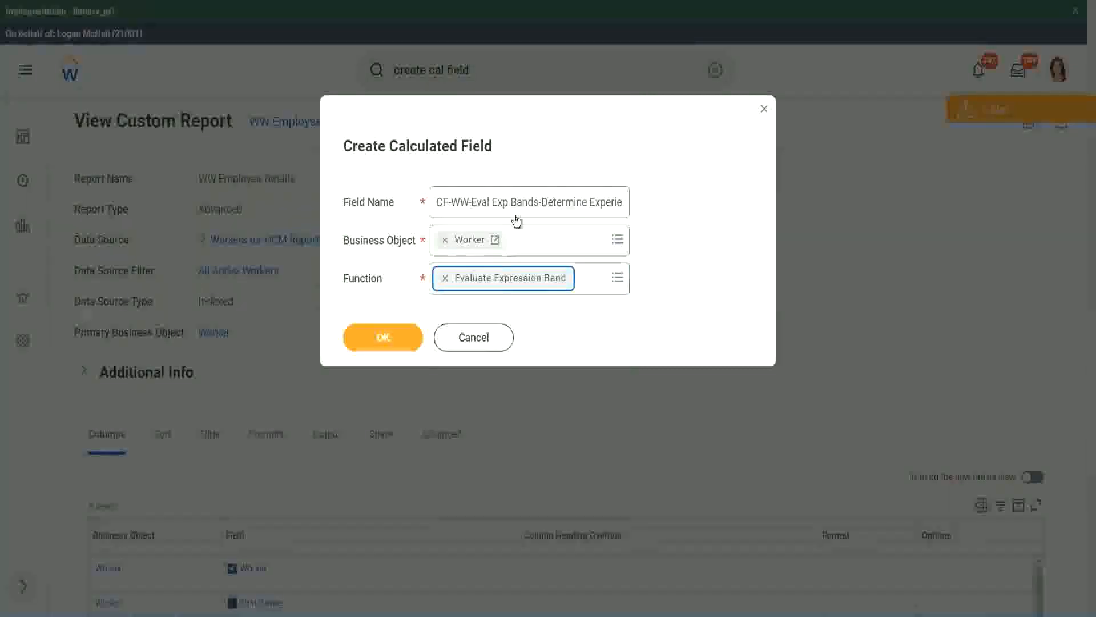
Step: Change "Bands" to "Band" after "Eval Exp" in the field name and confirm the calculated field's basic details
click(538, 201)
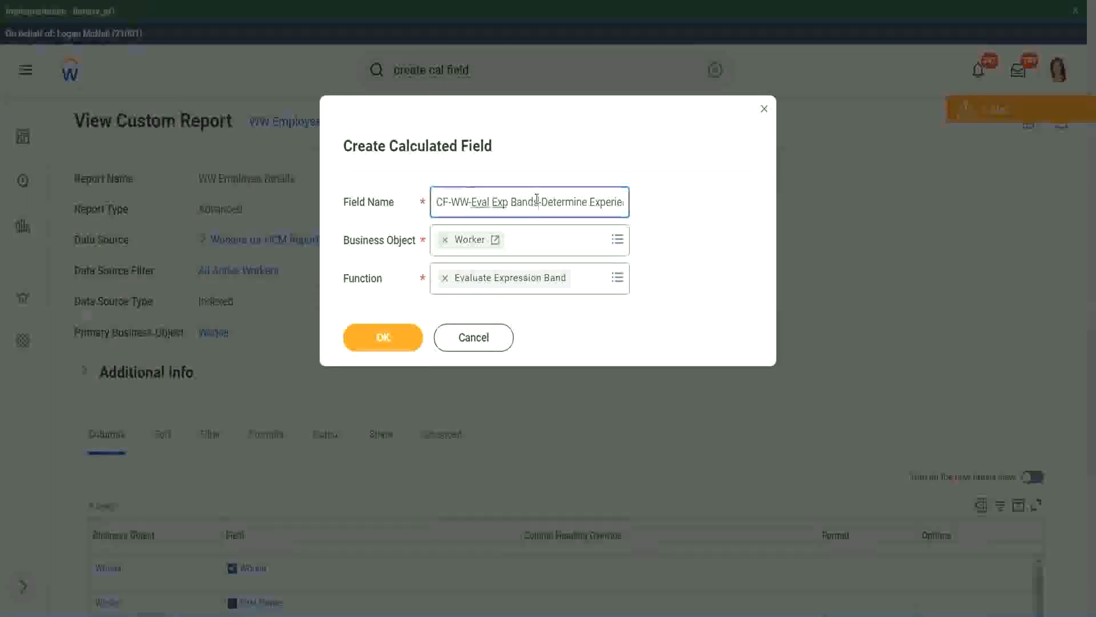
key(BackSpace)
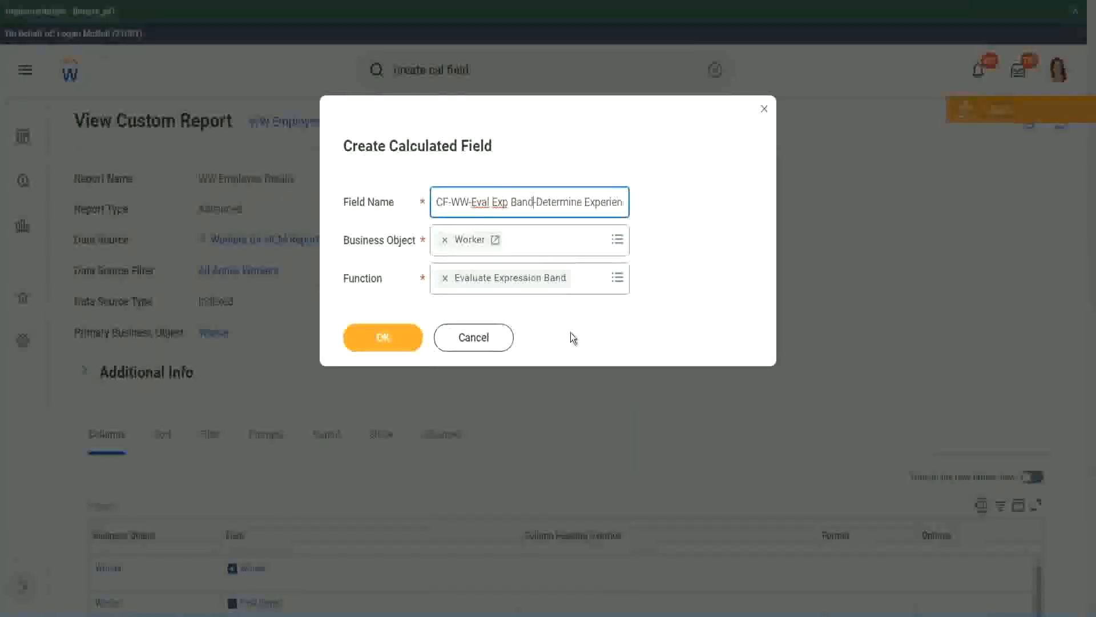
click(387, 339)
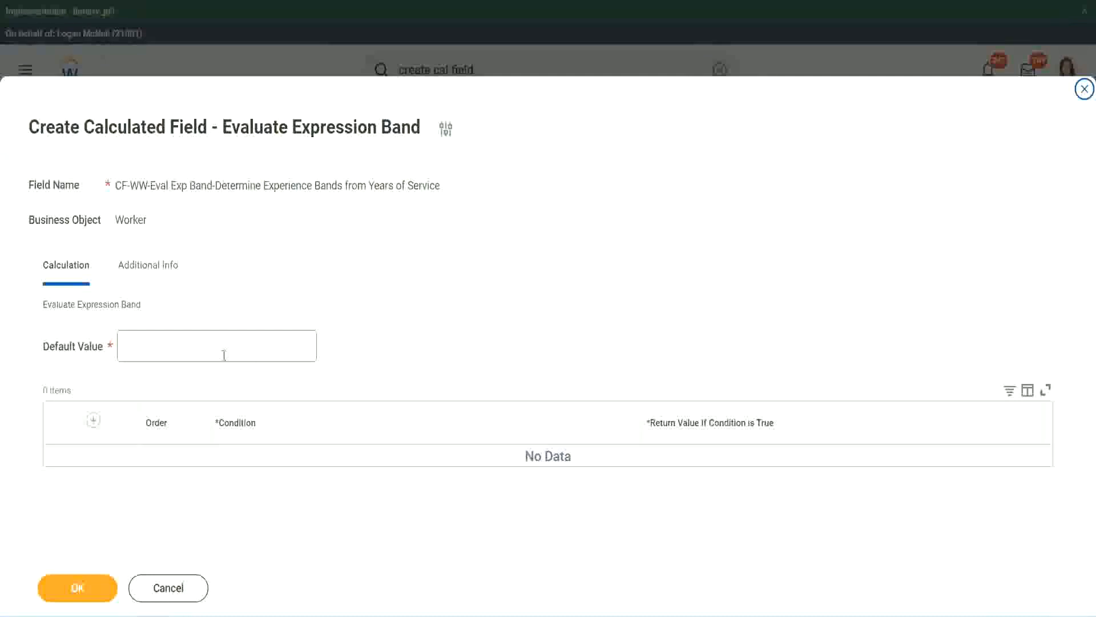
Step: Set the default value to "-" and add the first condition row
click(159, 352)
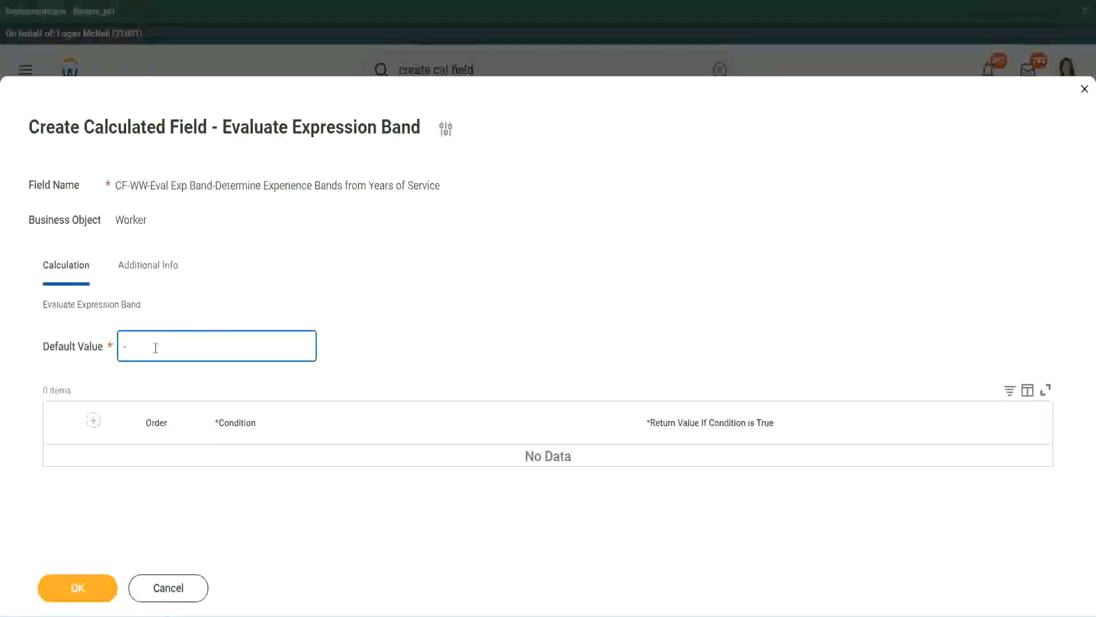
click(93, 421)
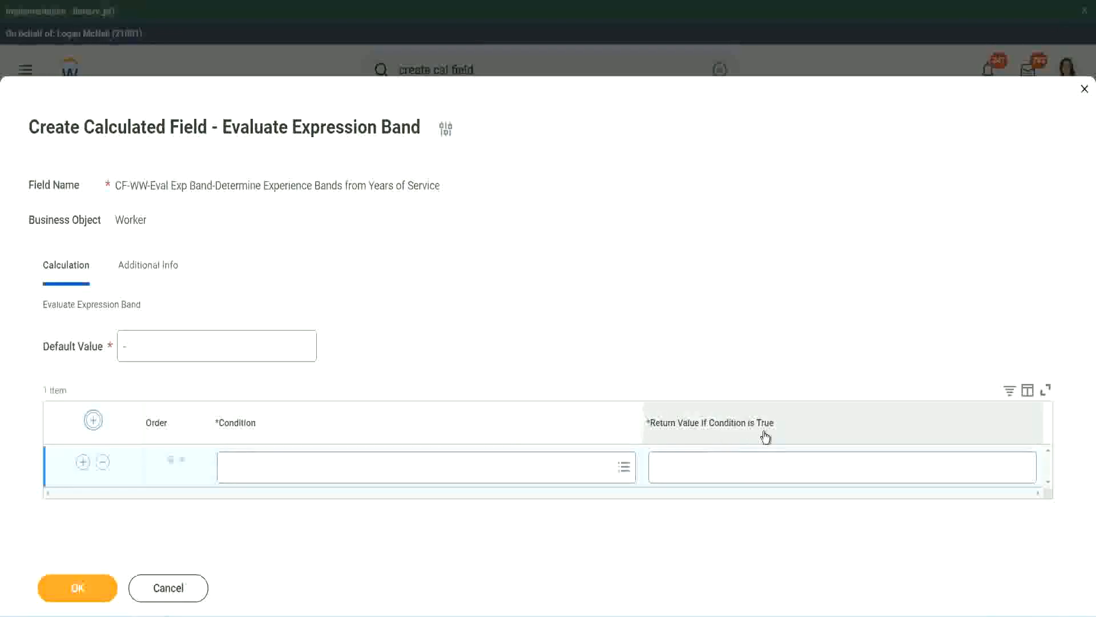
click(714, 466)
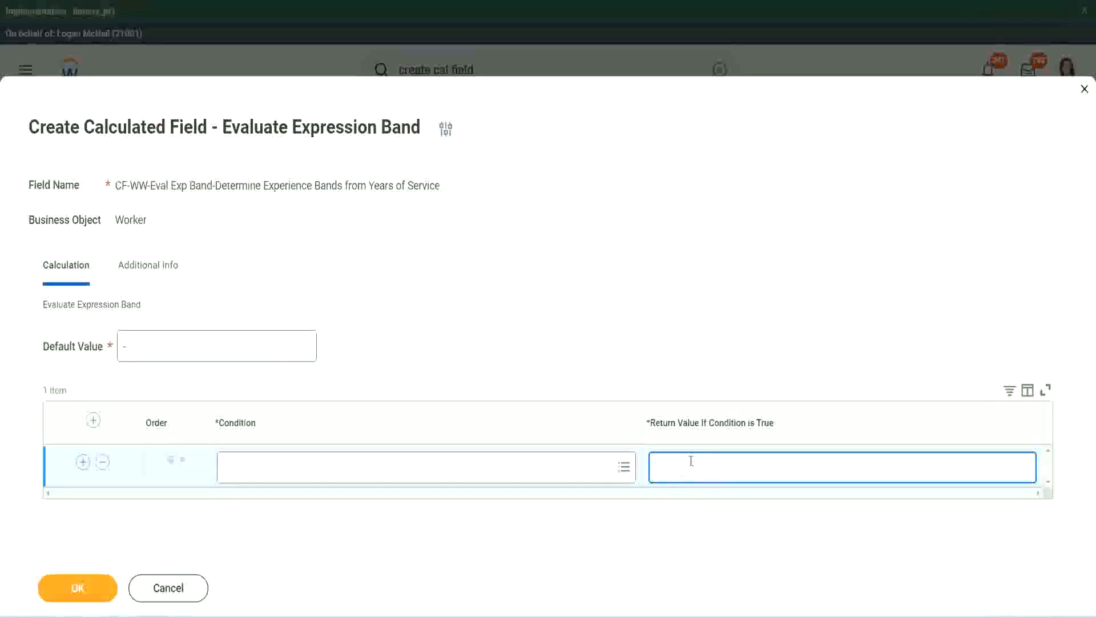
text(adkadjaidjaijdiaj)
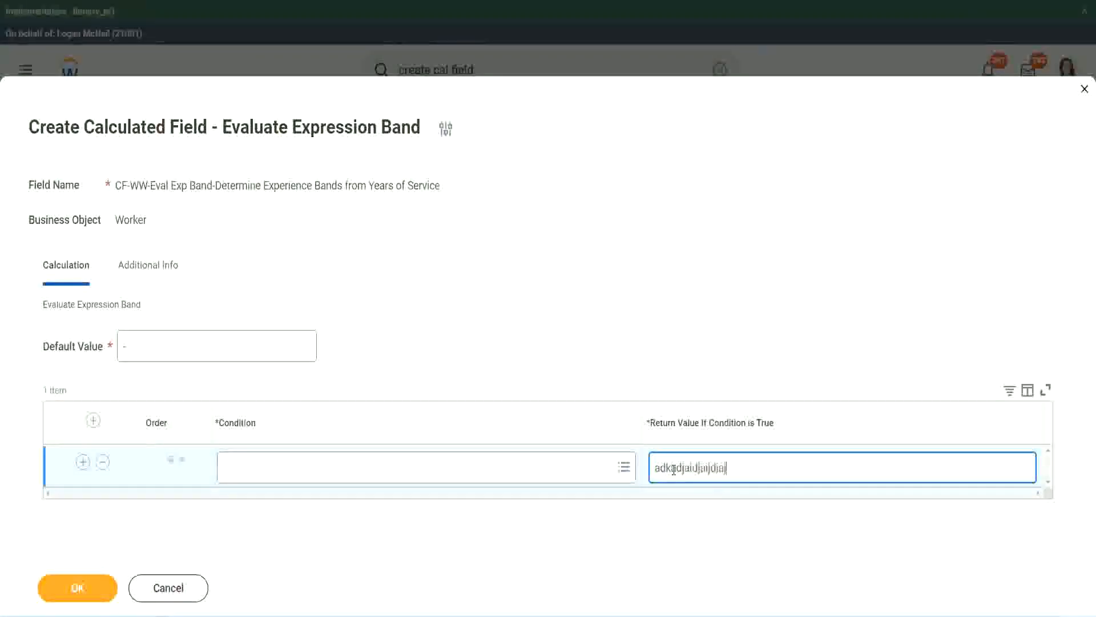
key(BackSpace)
key(BackSpace)
key(BackSpace)
key(BackSpace)
key(BackSpace)
key(BackSpace)
key(BackSpace)
key(BackSpace)
key(BackSpace)
key(BackSpace)
key(BackSpace)
key(BackSpace)
key(BackSpace)
key(BackSpace)
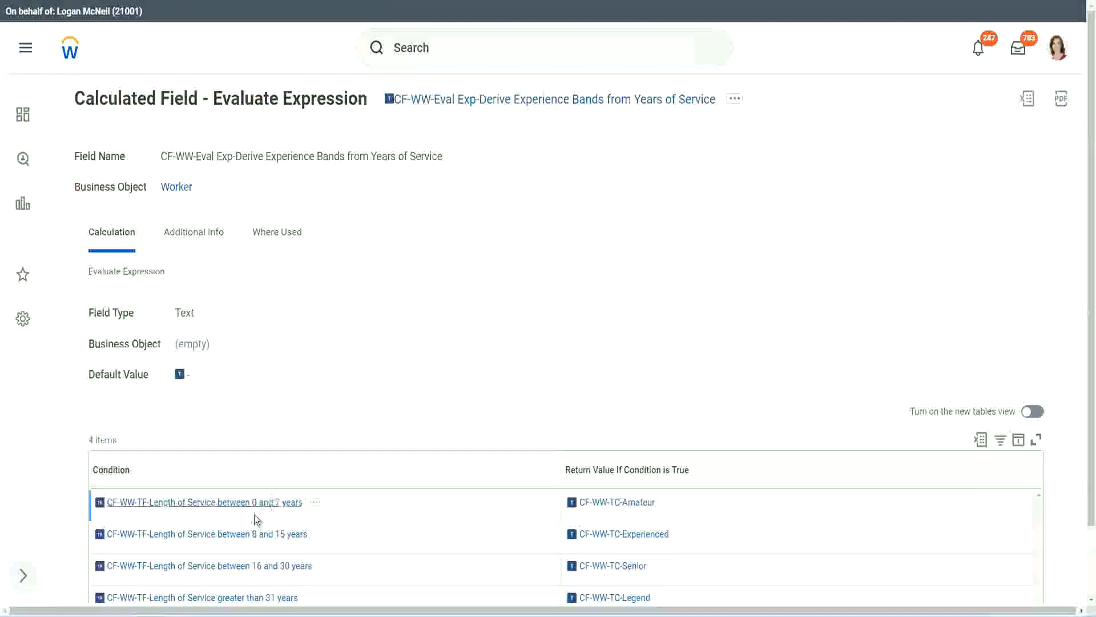
Step: Copy the condition CF-WW-TF-Length of Service between 0 and 7 years from the existing calculated field into the first row, with return value Amateur
right_click(252, 510)
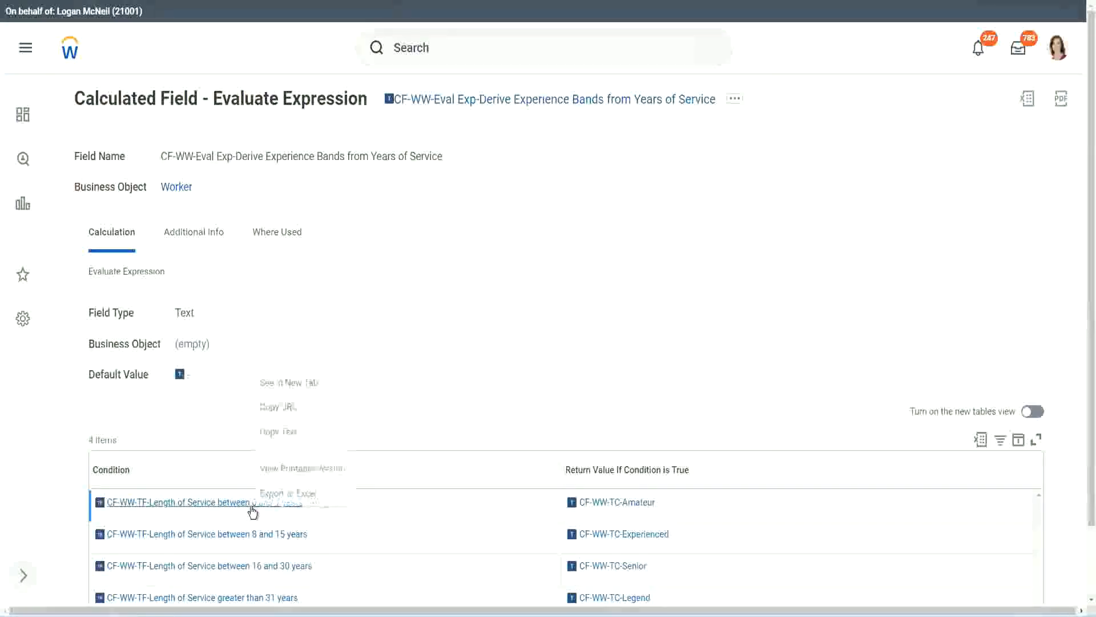
click(297, 432)
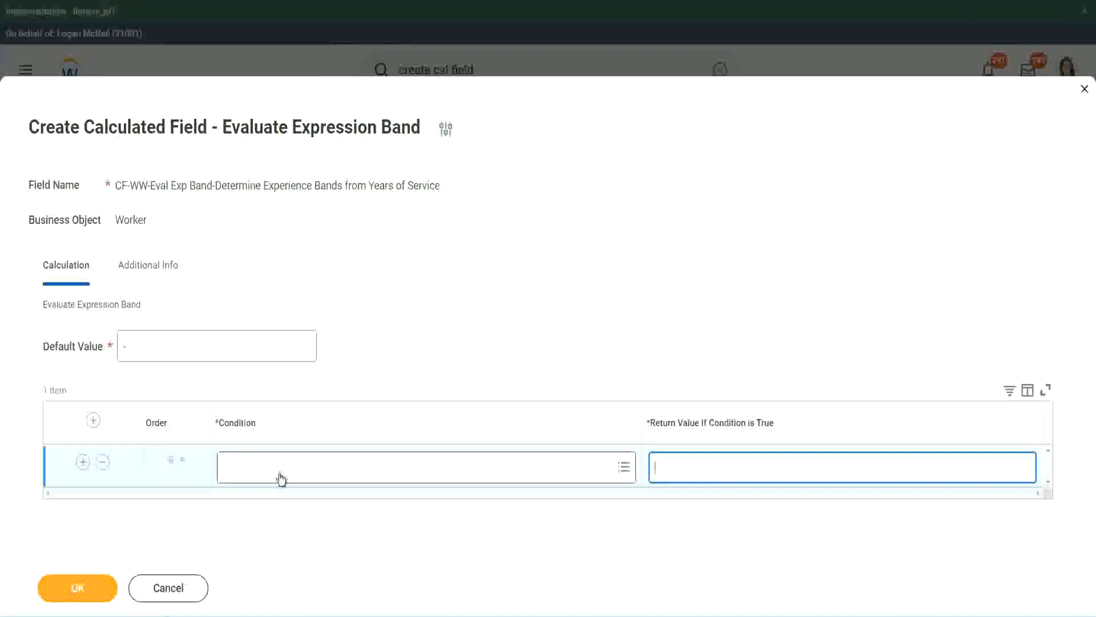
click(279, 473)
key(ctrl+v)
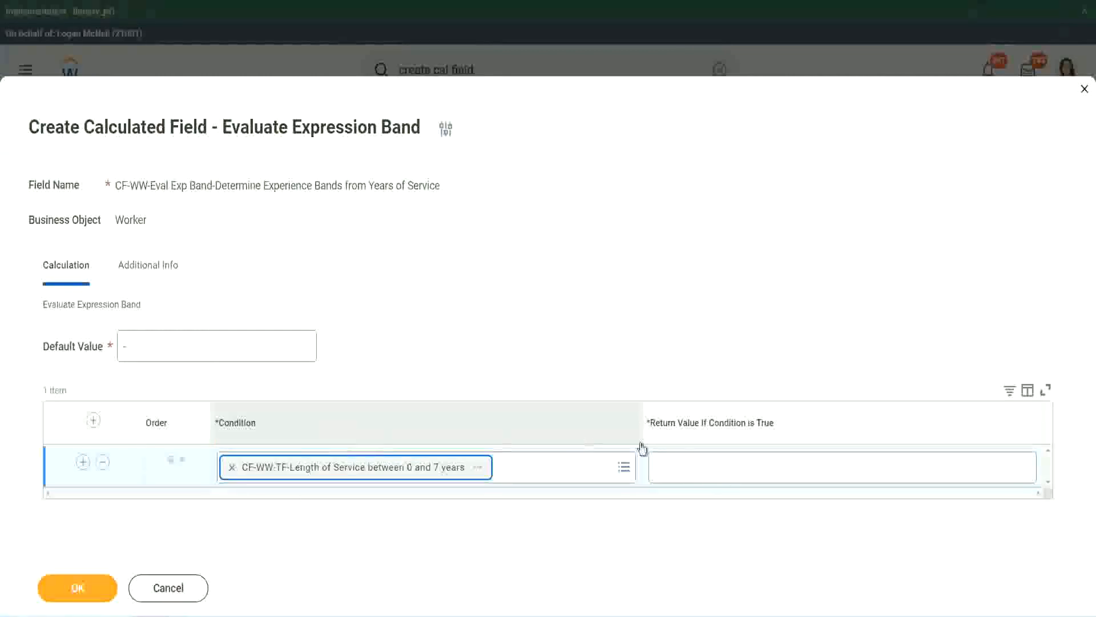
click(694, 457)
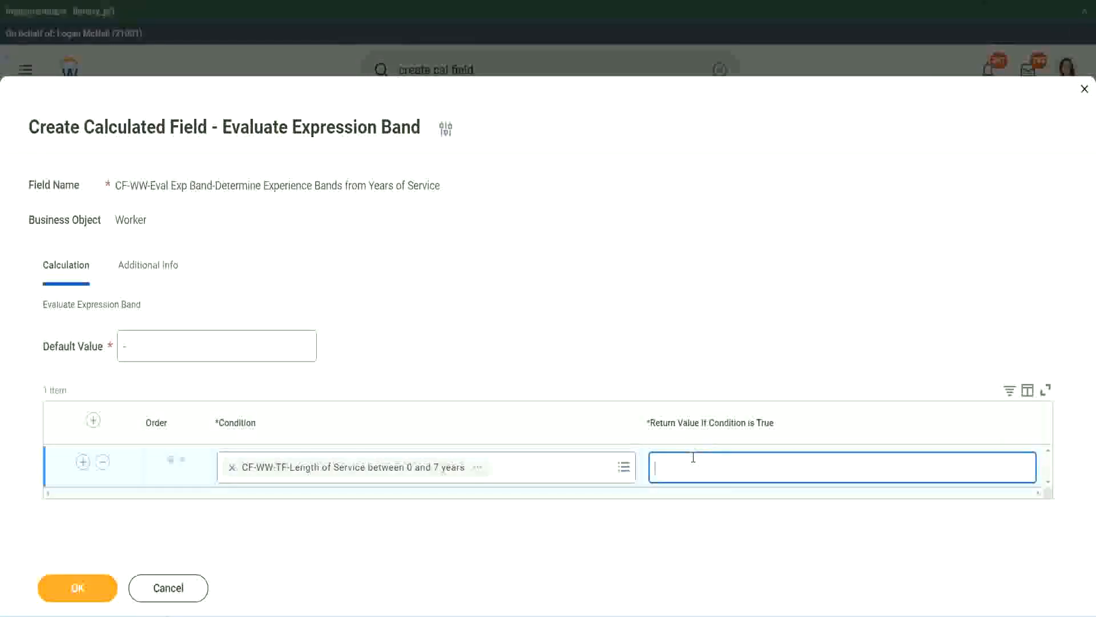
text(Amateur)
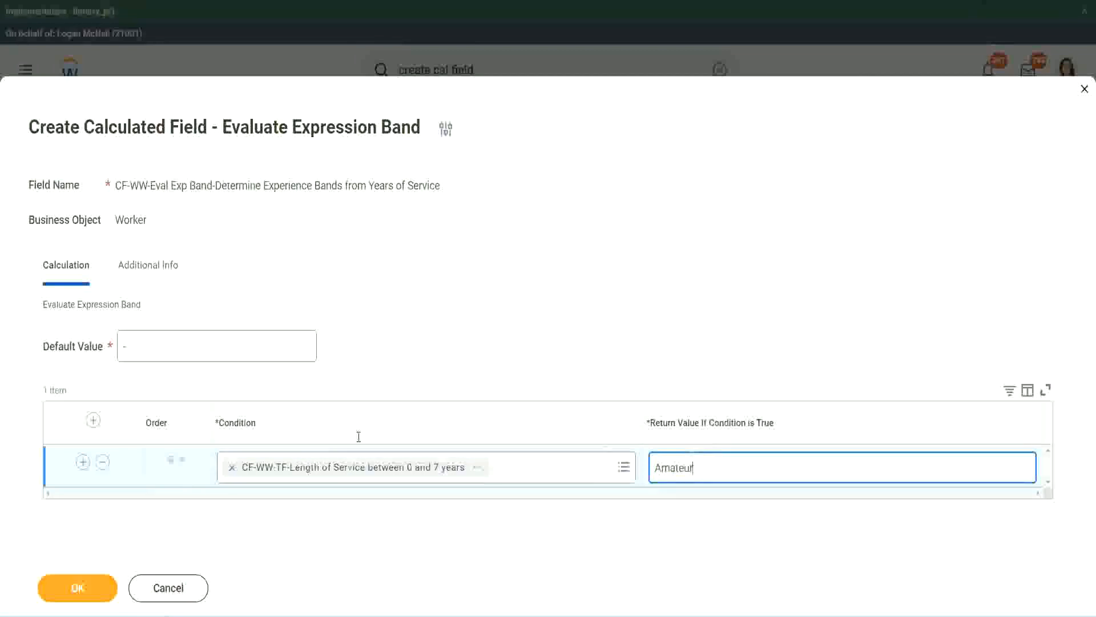
Step: Add three more condition rows below the Amateur row
click(83, 461)
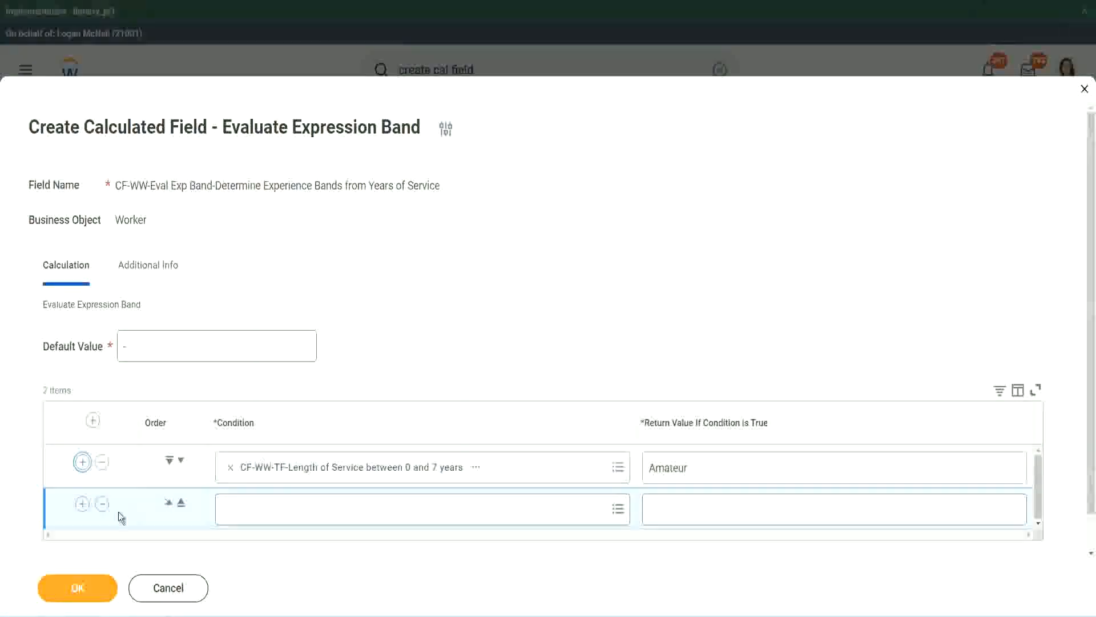
click(82, 503)
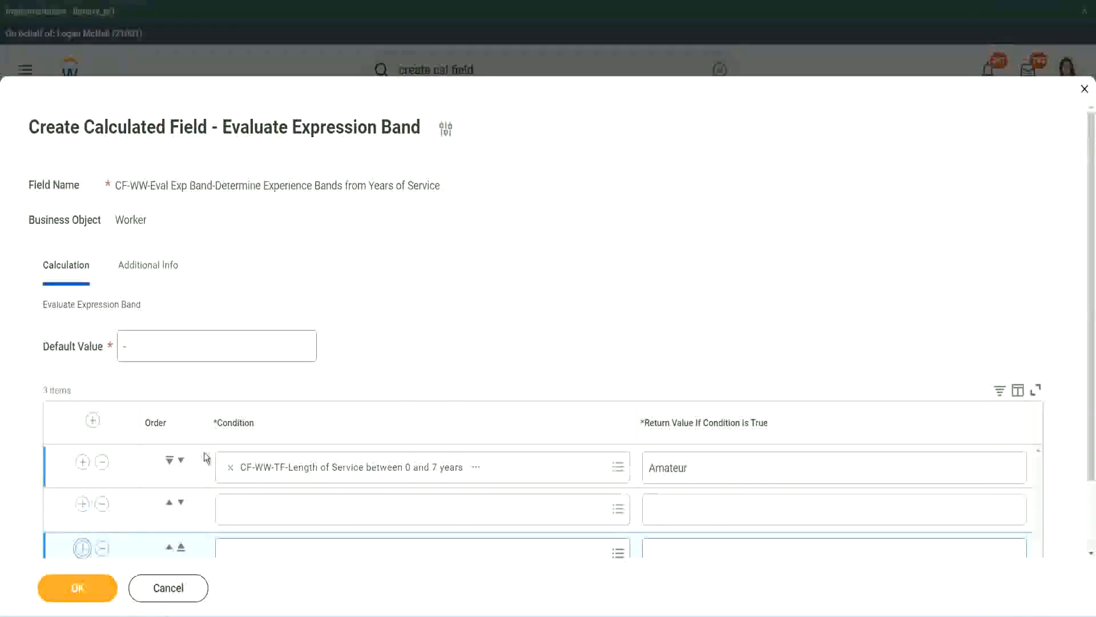
scroll(204, 452, down, 2)
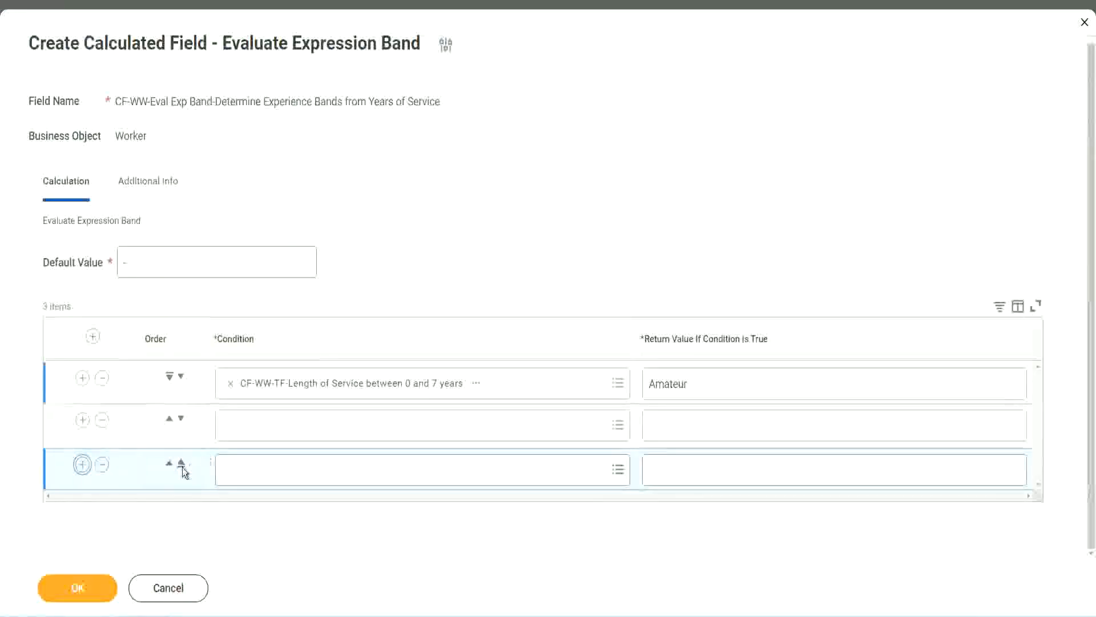
click(82, 464)
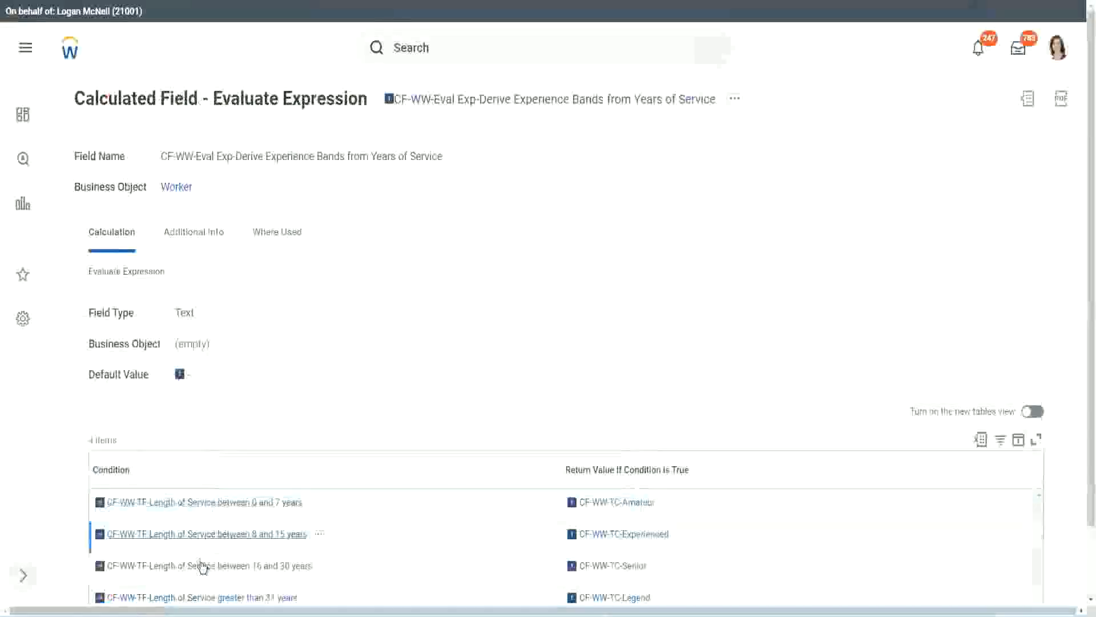
Step: Copy the condition CF-WW-TF-Length of Service between 16 and 30 years into the second row and move that row down one place
right_click(201, 564)
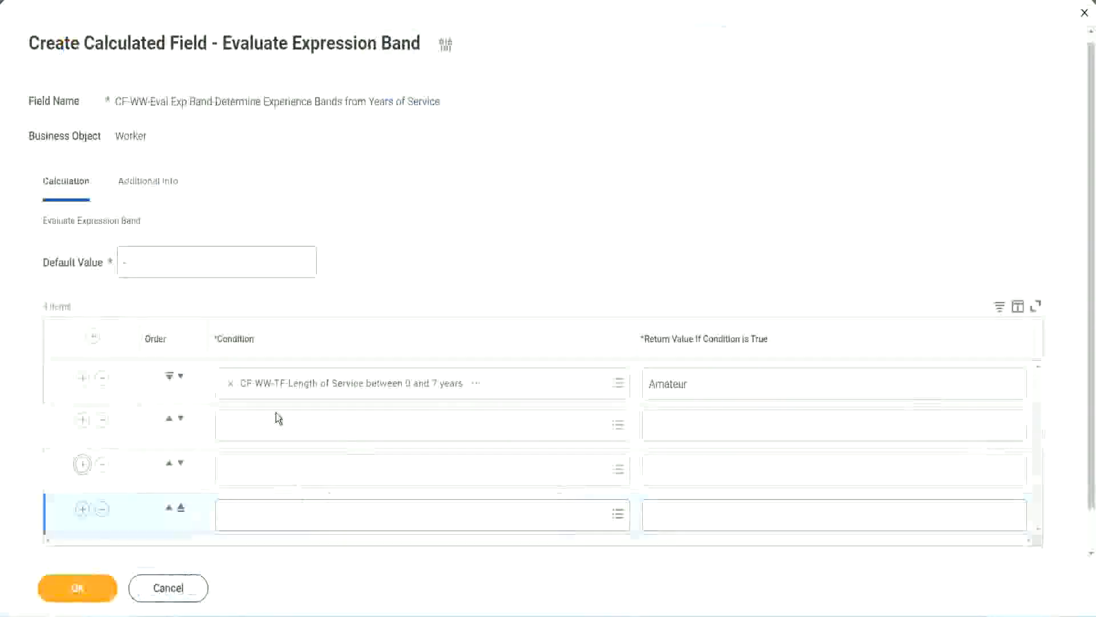
click(278, 422)
key(ctrl+v)
key(Return)
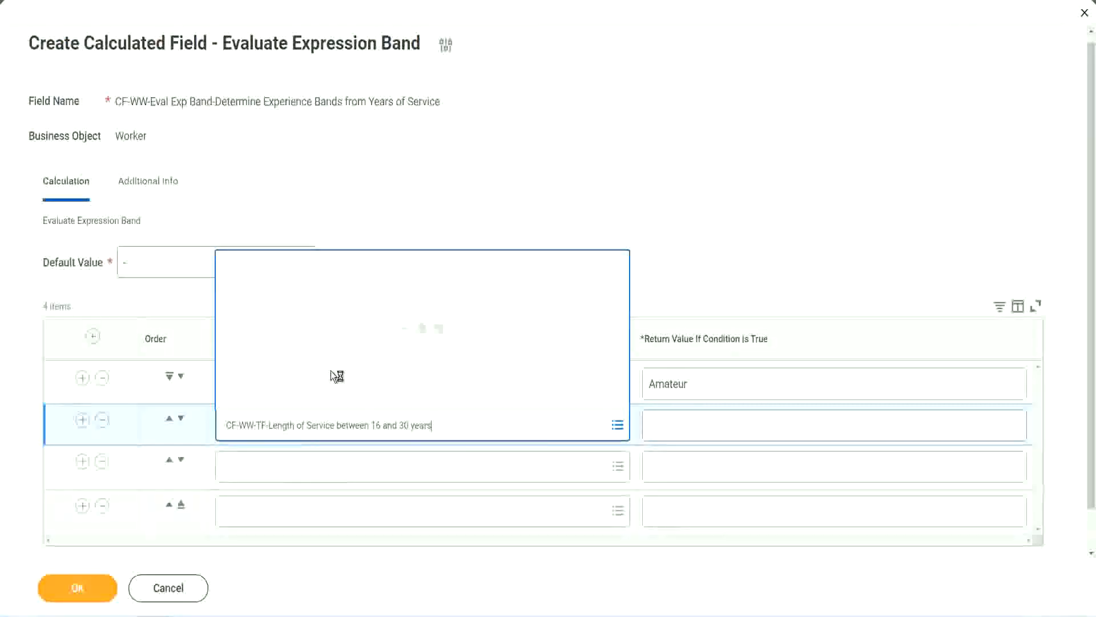
click(181, 418)
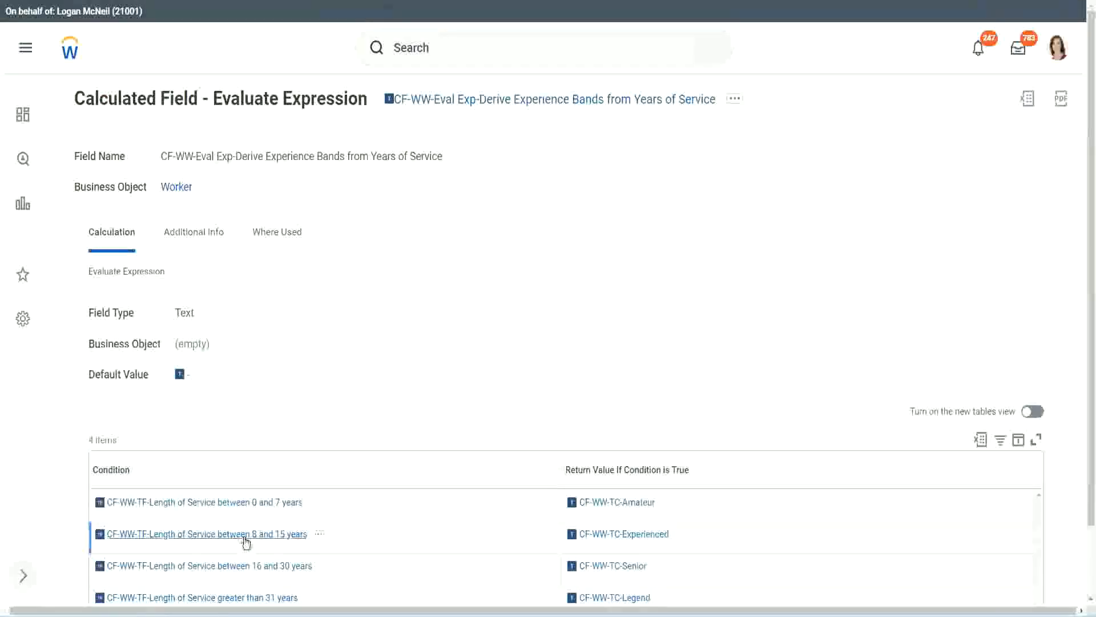
Step: Copy the condition CF-WW-TF-Length of Service between 8 and 15 years from the existing calculated field into the empty second row
right_click(246, 543)
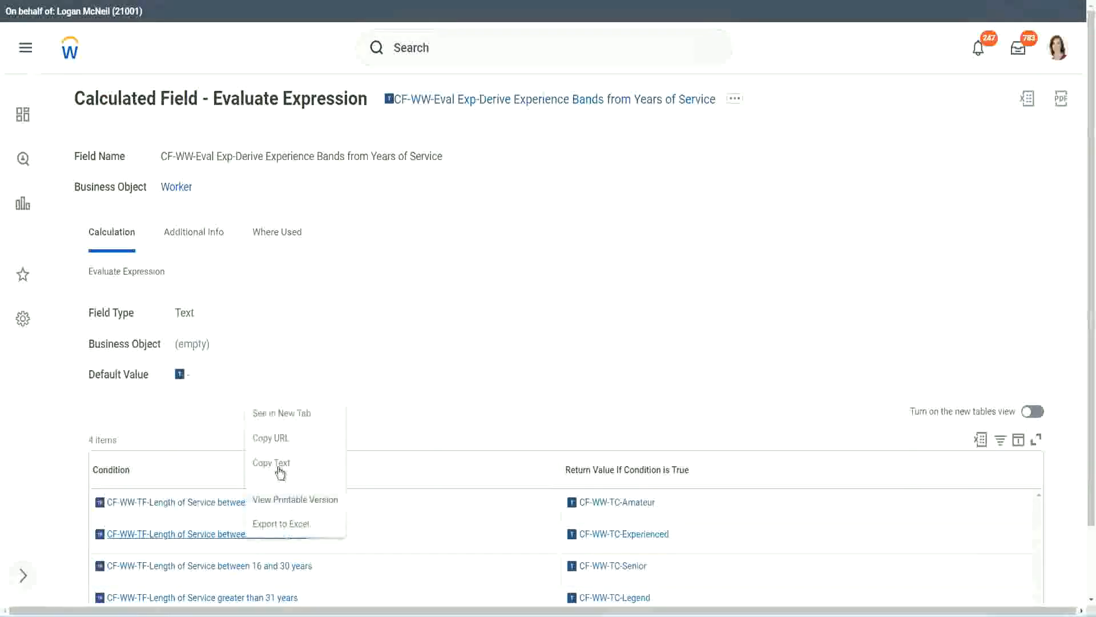
click(257, 462)
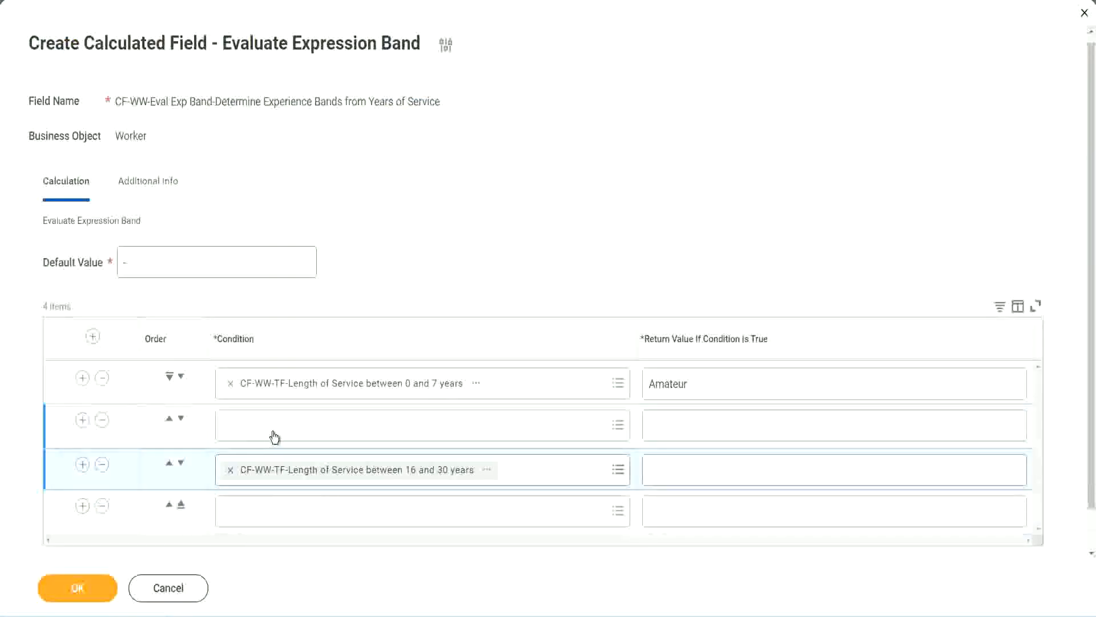
click(274, 437)
key(ctrl+v)
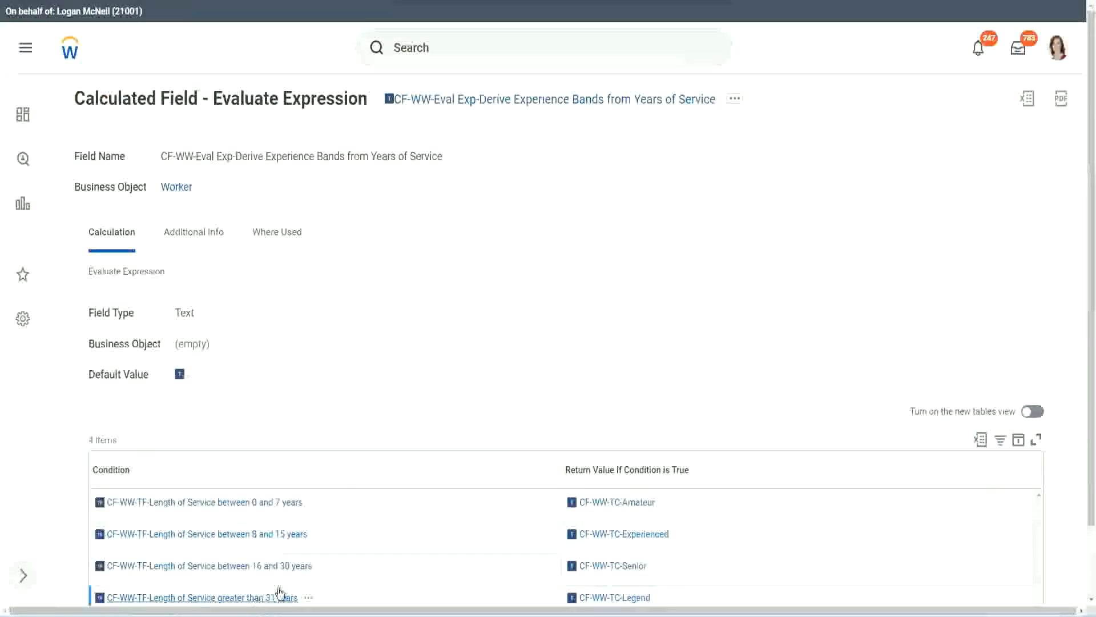
Step: Copy the condition CF-WW-TF-Length of Service greater than 31 years from the existing calculated field into the empty fourth row
right_click(280, 592)
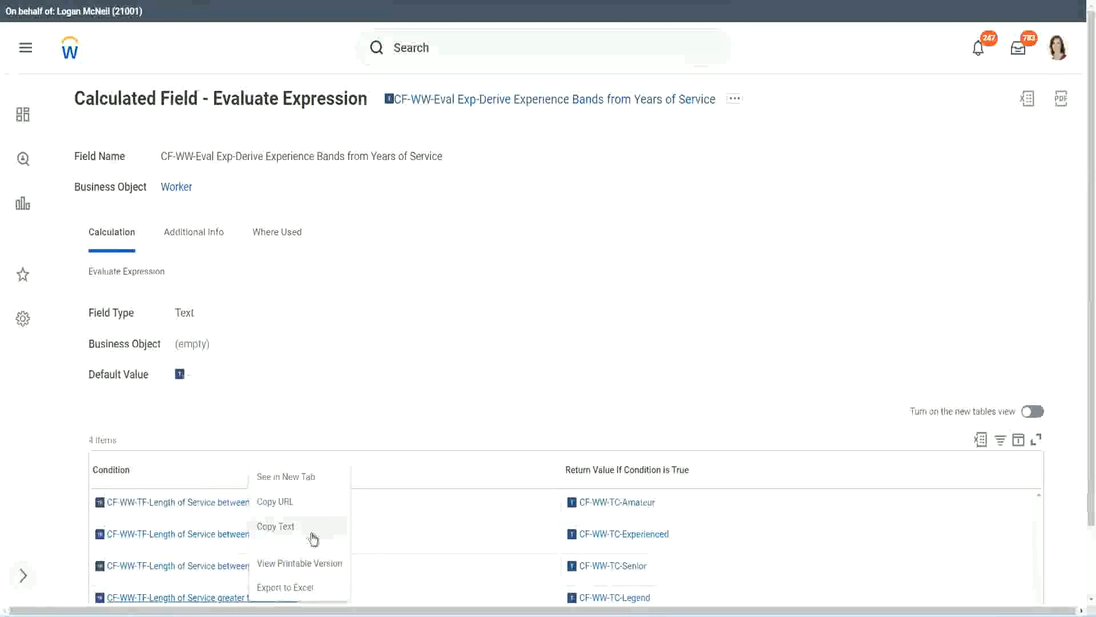
click(313, 538)
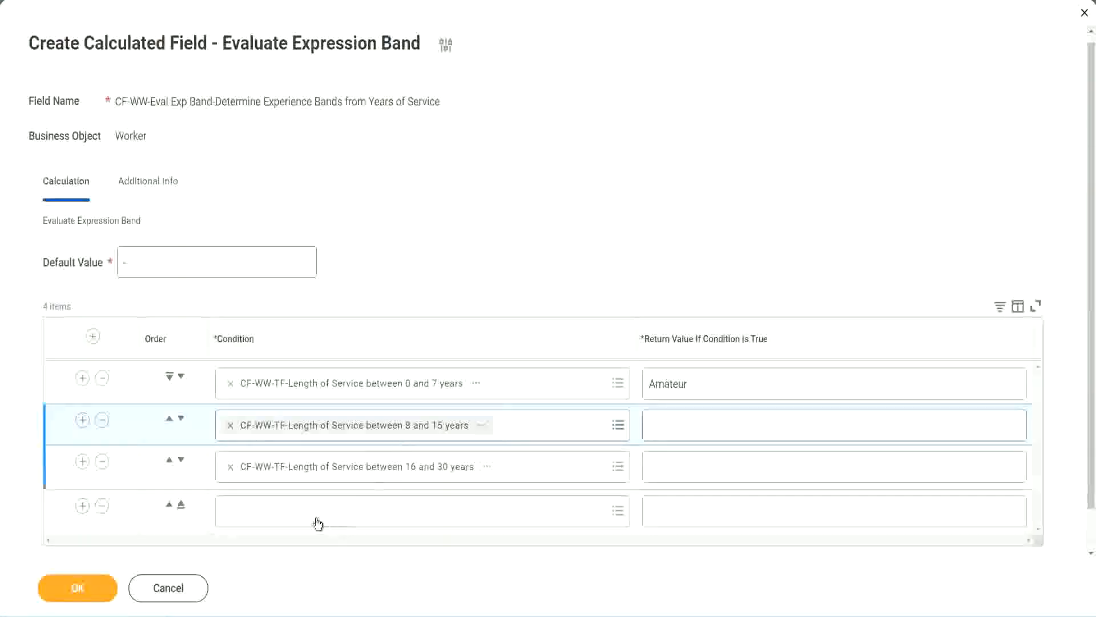
click(315, 503)
key(ctrl+v)
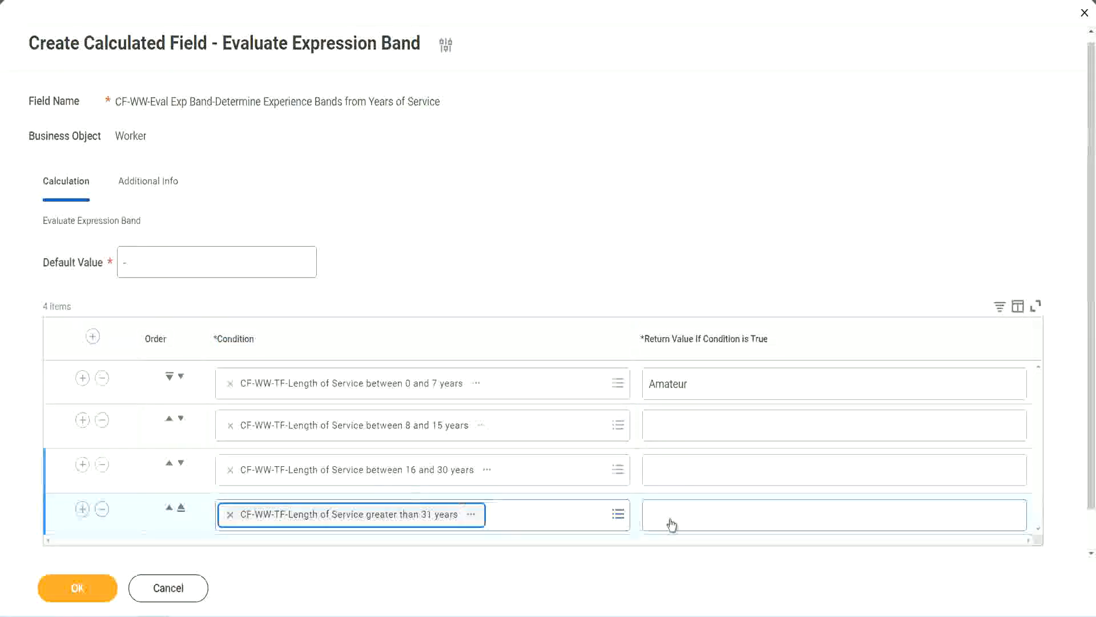
Step: Set the return values to Legend for over 31 years, Senior for 16 to 30 and Experienced for 8 to 15, and save the calculated field
click(718, 514)
text(Le)
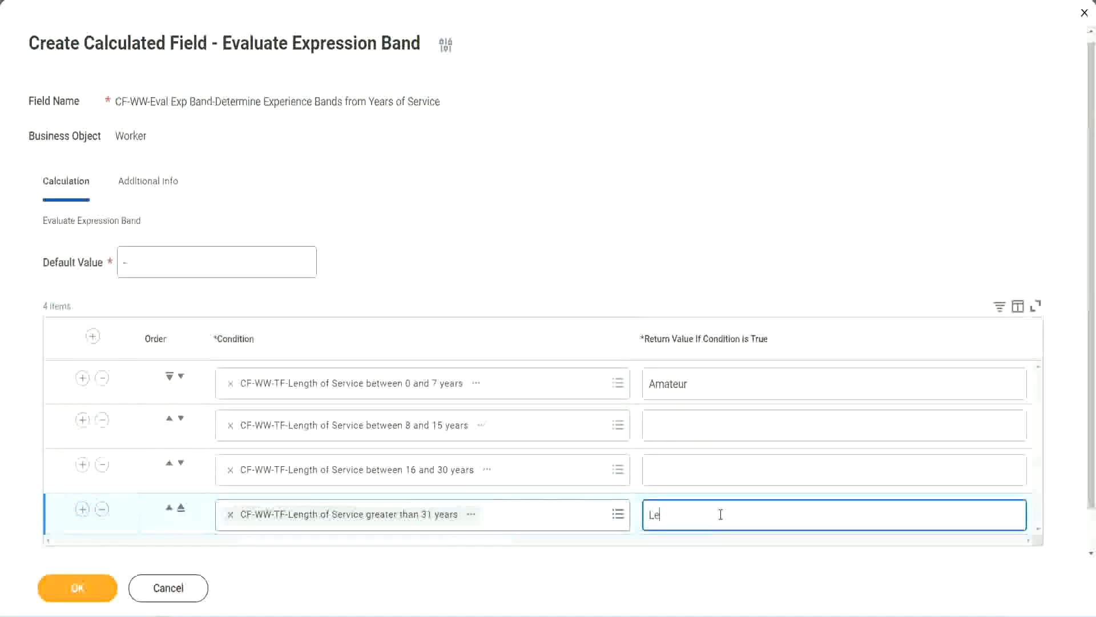
text(gend)
click(674, 468)
text(Senior)
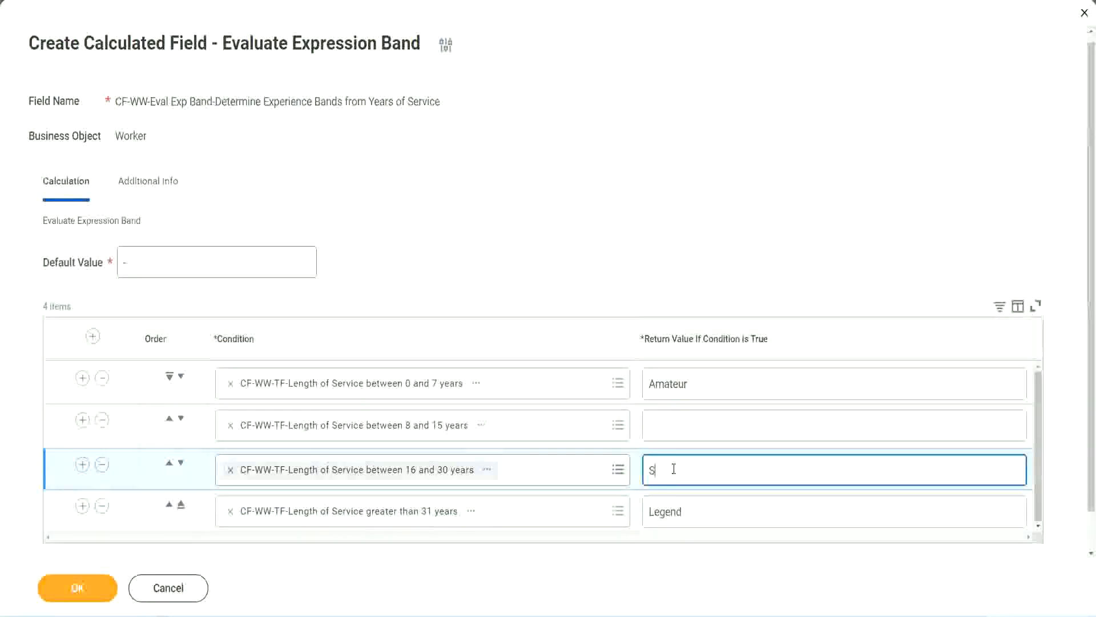
click(691, 426)
text(Ex)
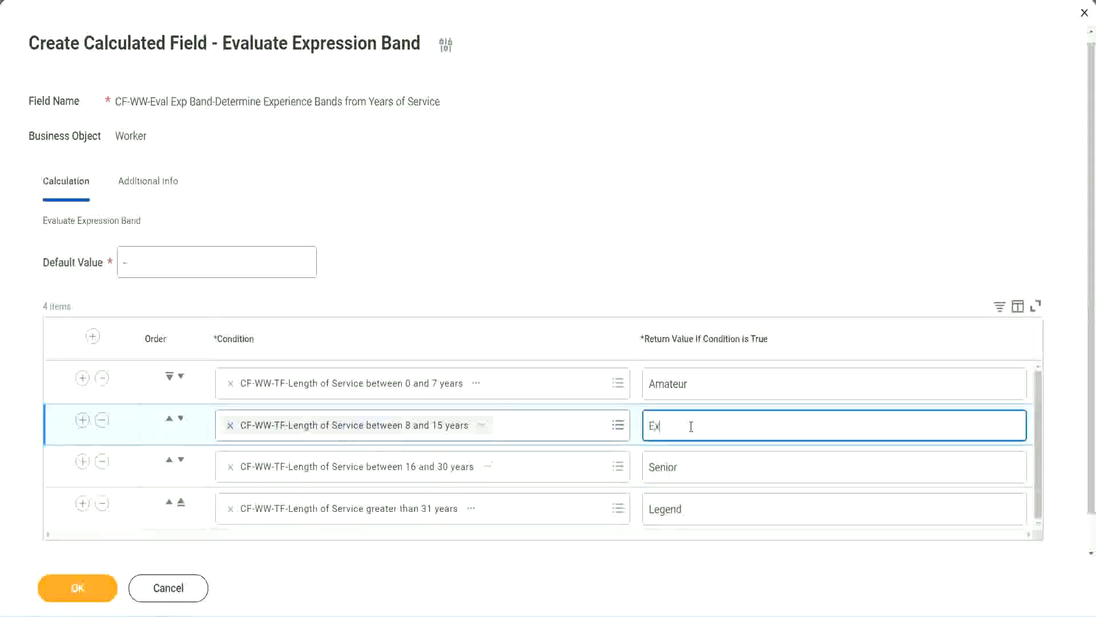
text(perienced)
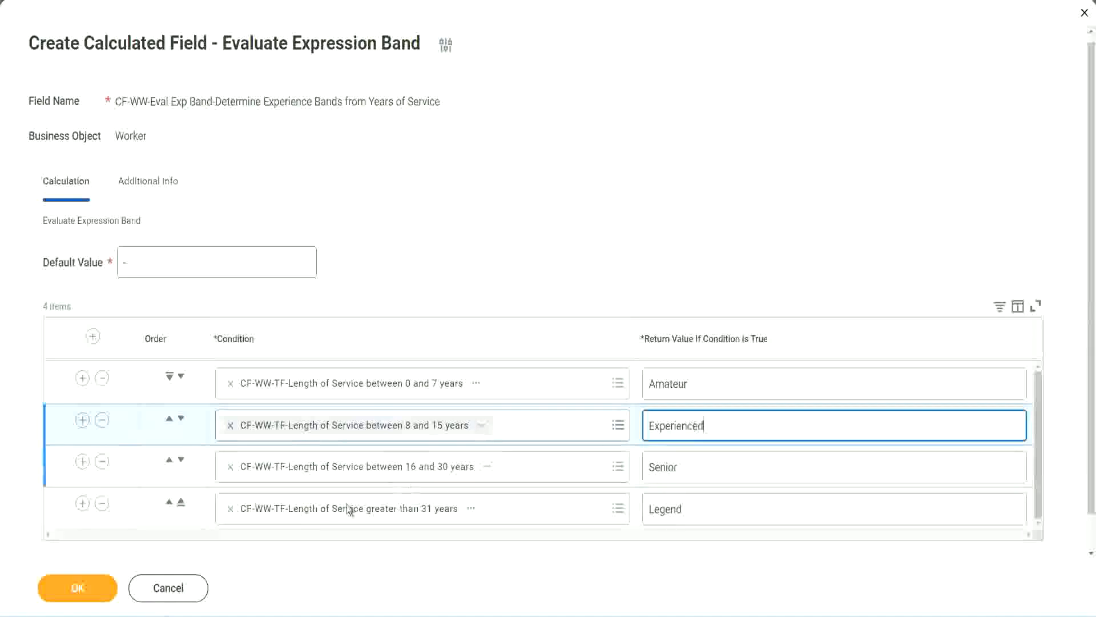
click(78, 587)
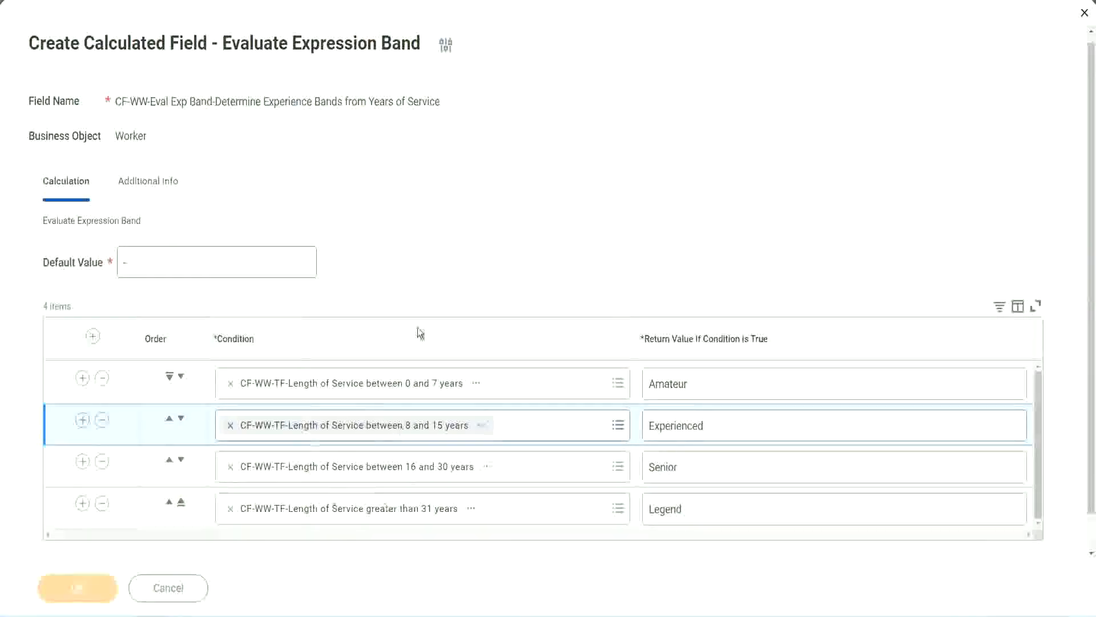
Step: Check the return value of each length-of-service condition in the saved calculated field
scroll(375, 348, down, 3)
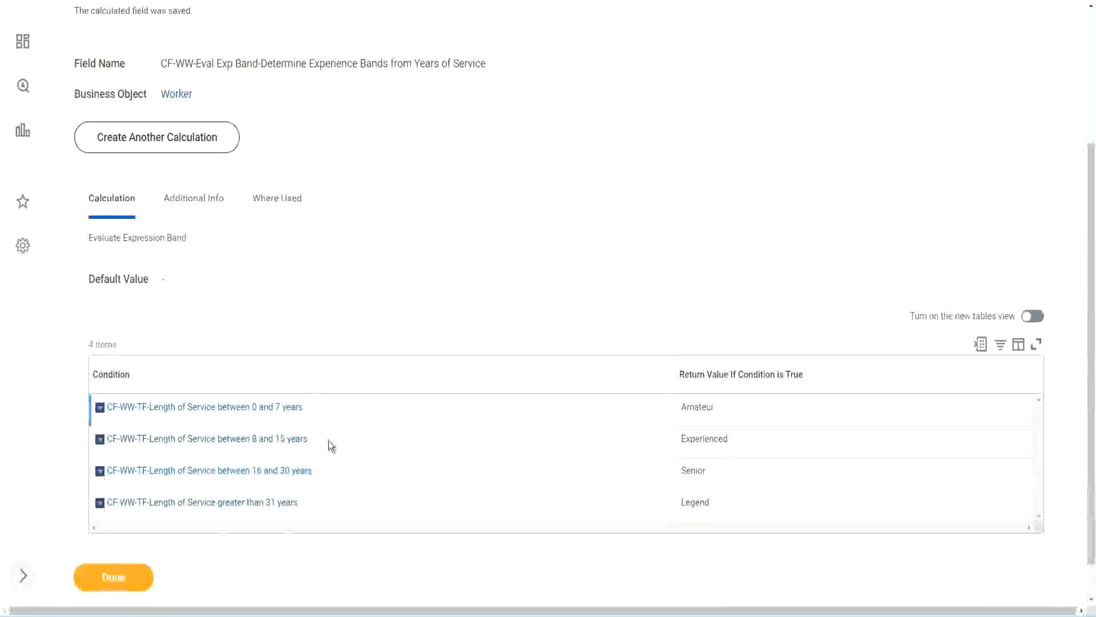
double_click(702, 404)
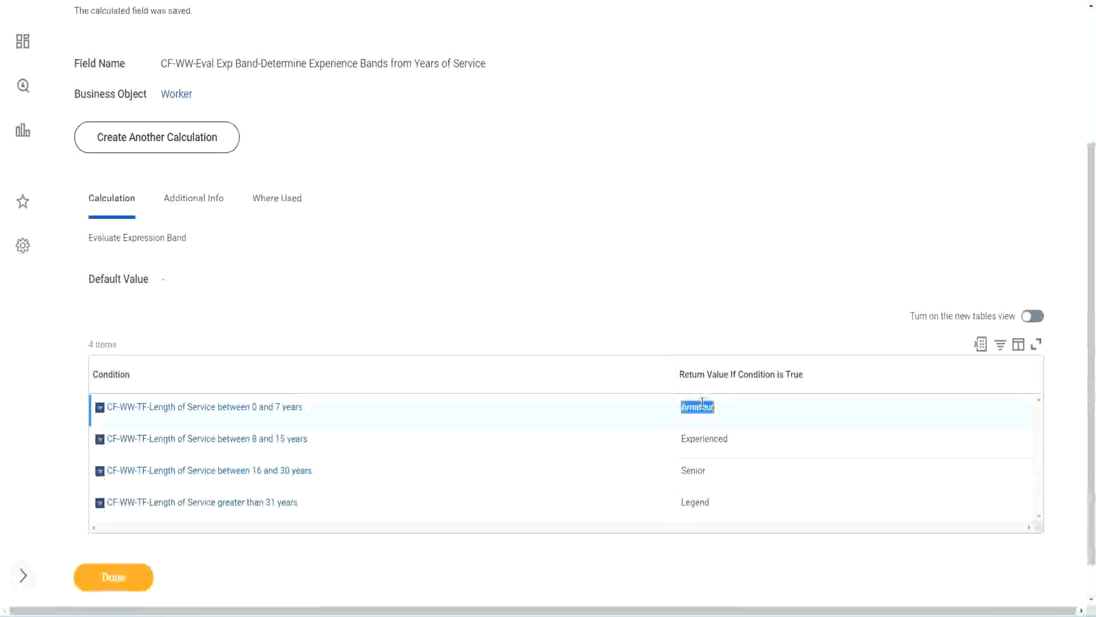
double_click(701, 438)
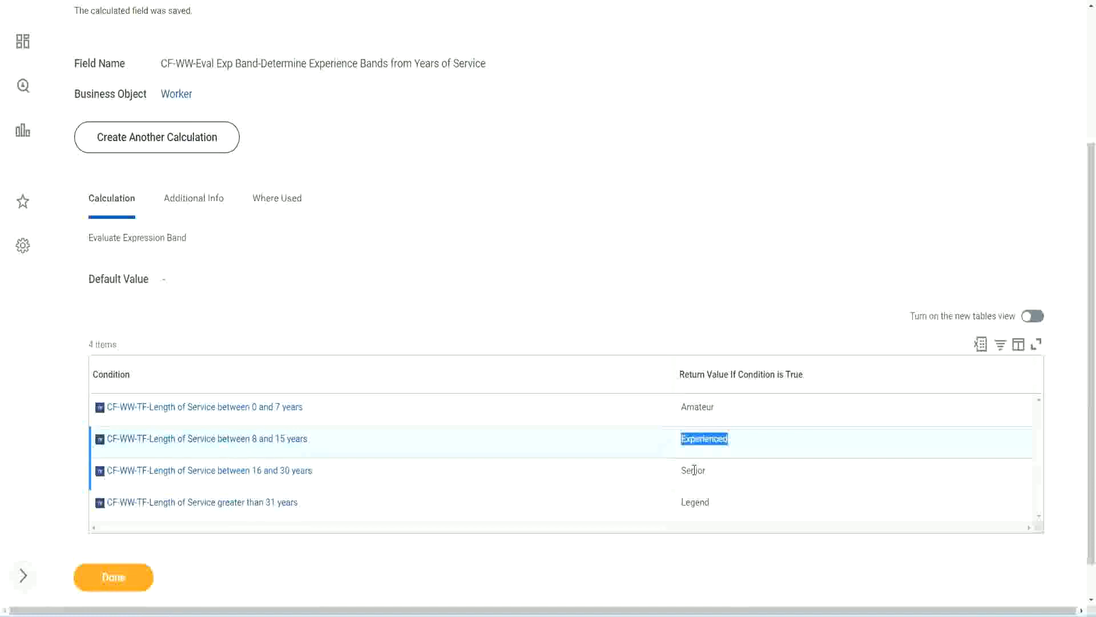
double_click(694, 469)
click(697, 502)
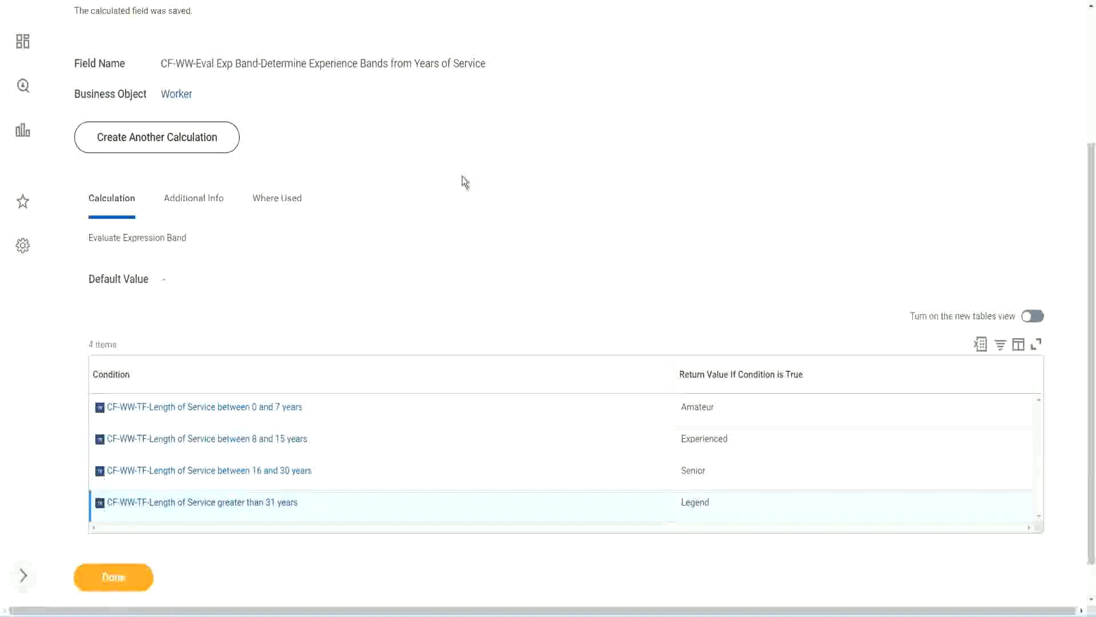
Step: Copy the name of the saved calculated field CF-WW-Eval Exp Band-Determine Experience Bands from Years of Service
scroll(463, 180, up, 3)
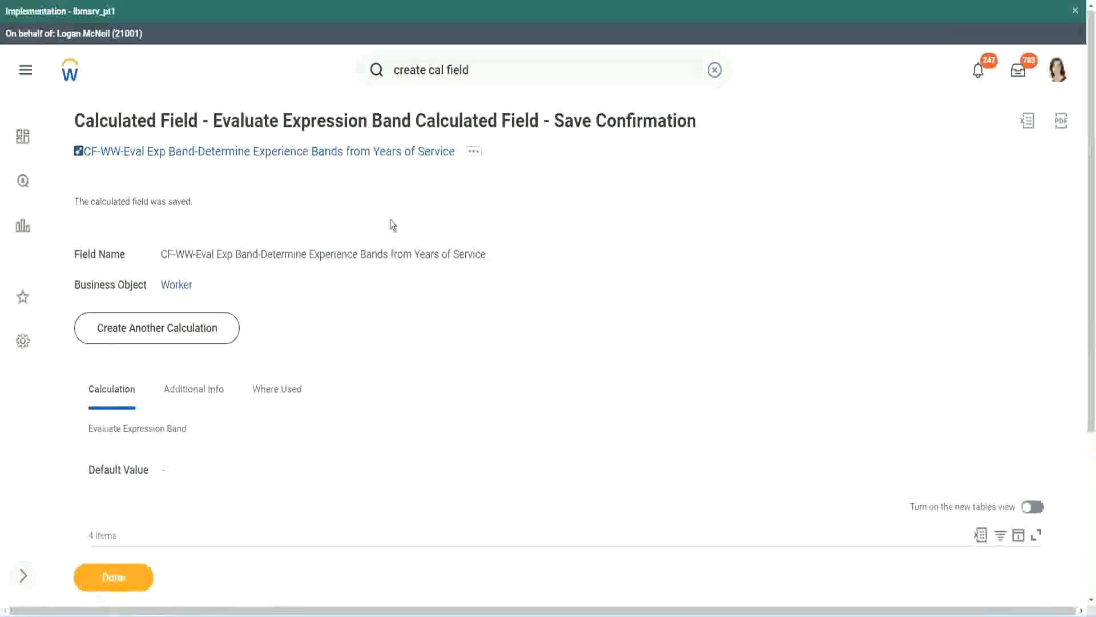
right_click(358, 152)
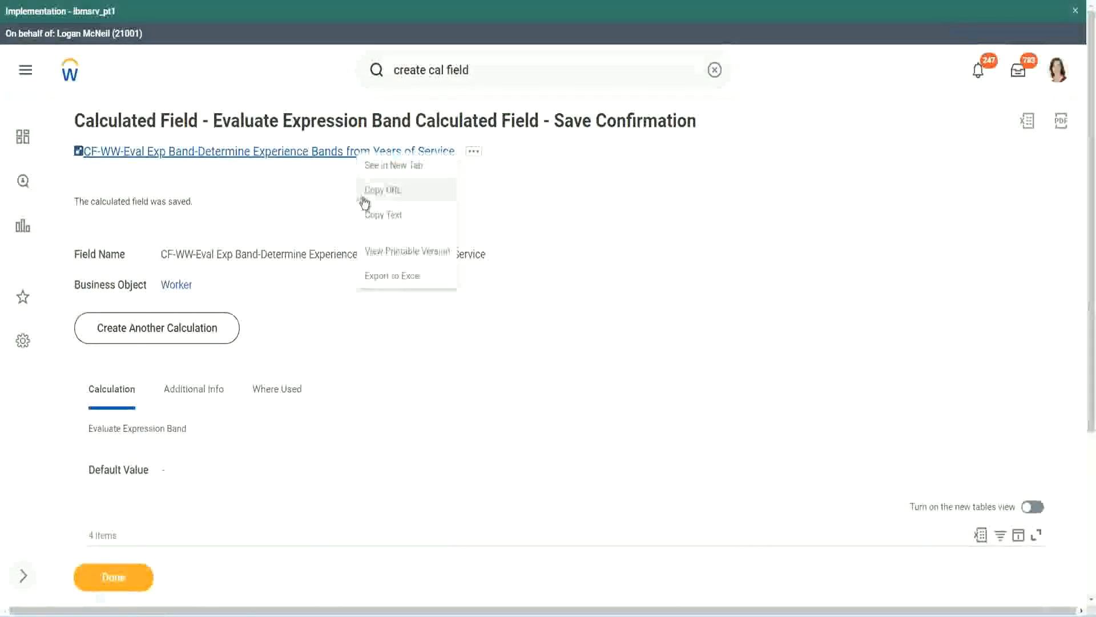
click(412, 216)
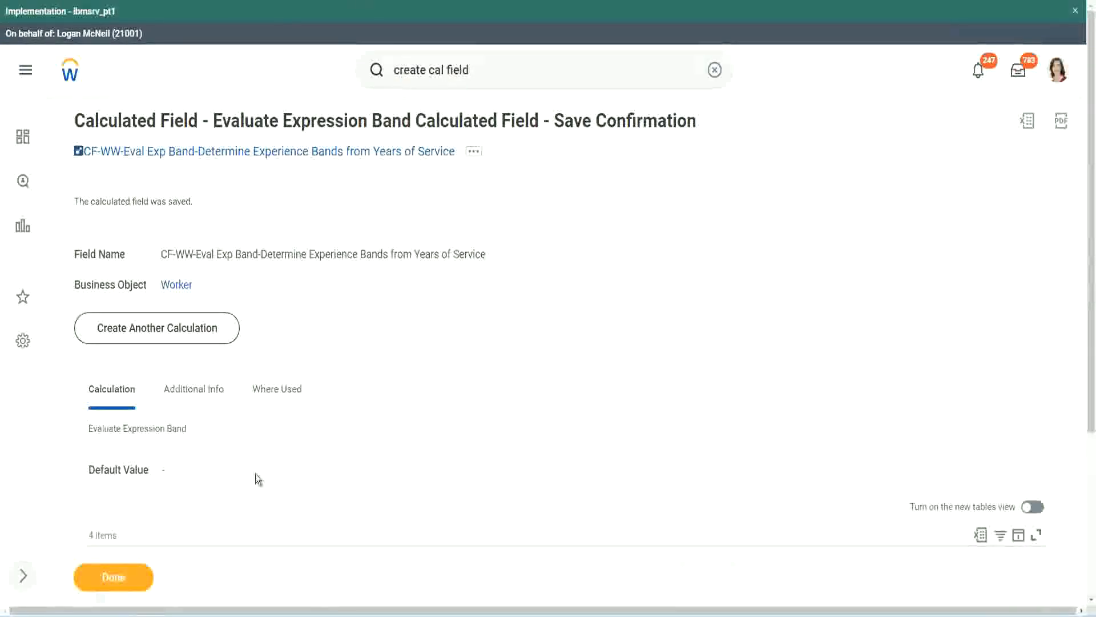
scroll(362, 442, down, 3)
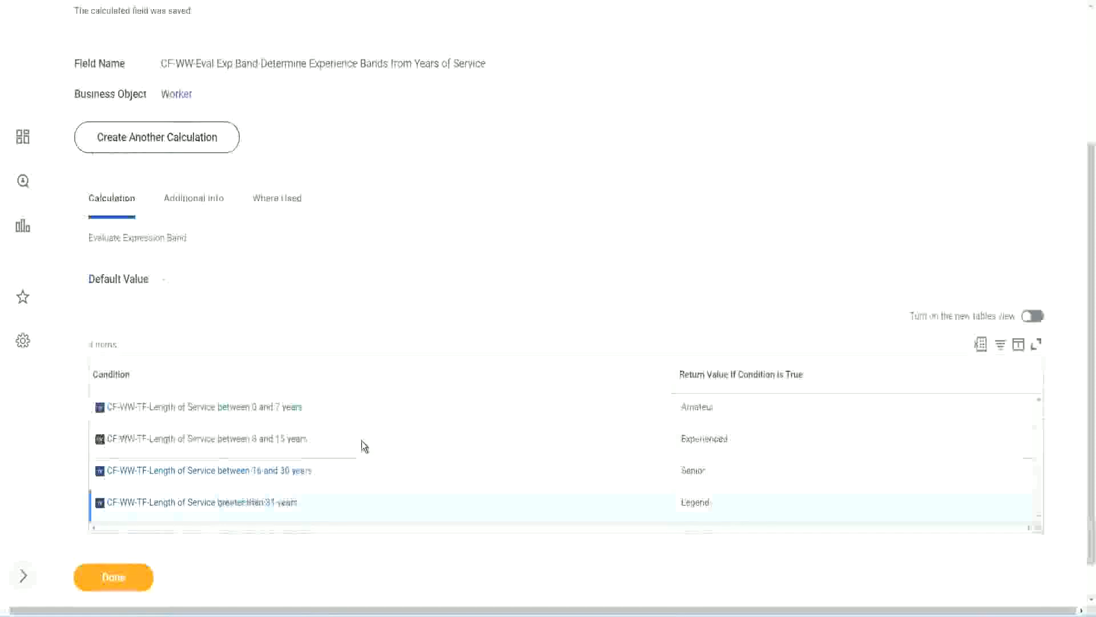
scroll(361, 441, down, 1)
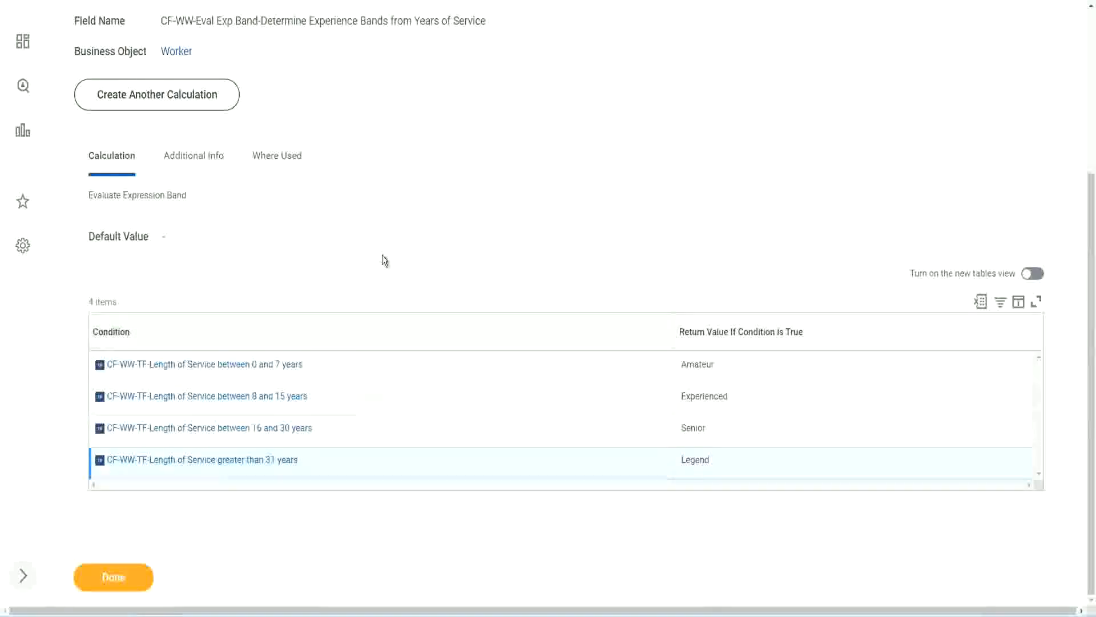
scroll(382, 255, up, 2)
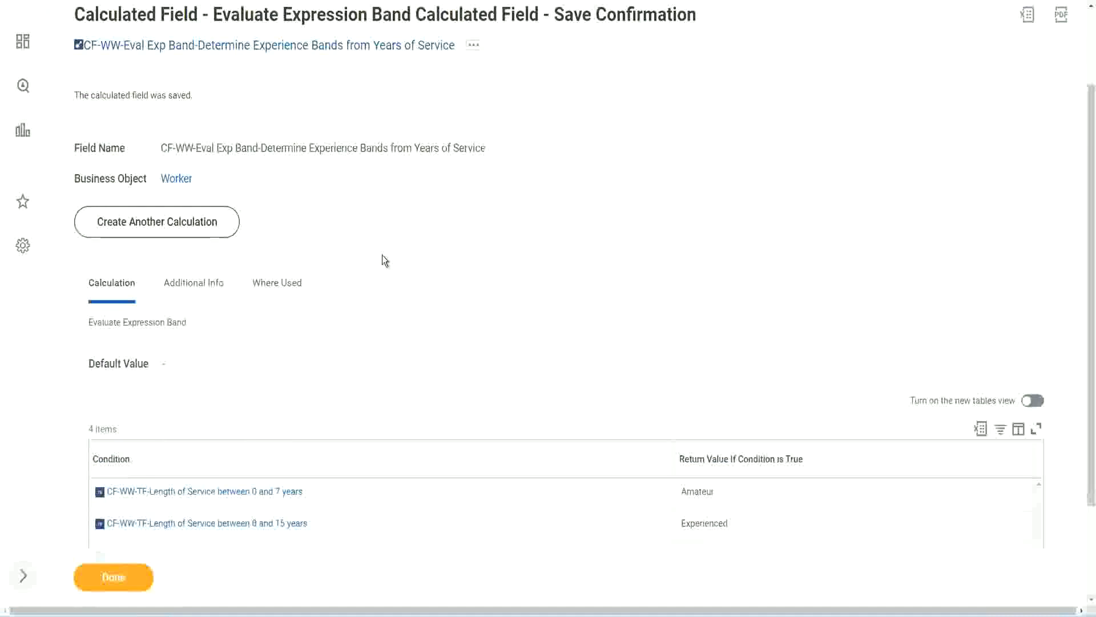
scroll(382, 254, down, 2)
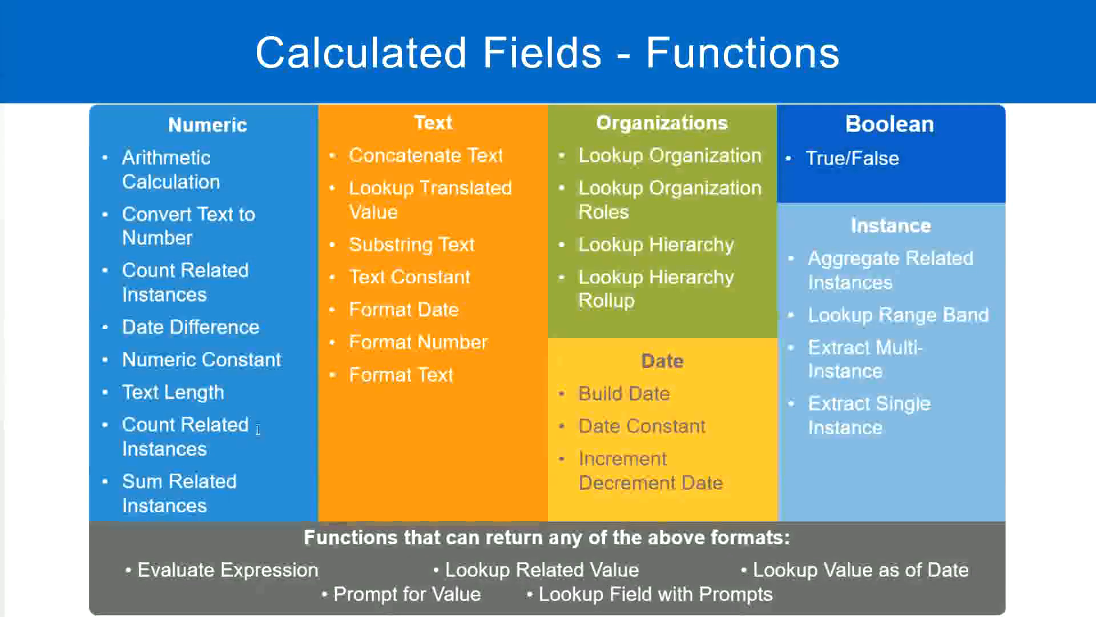
key(alt+Tab)
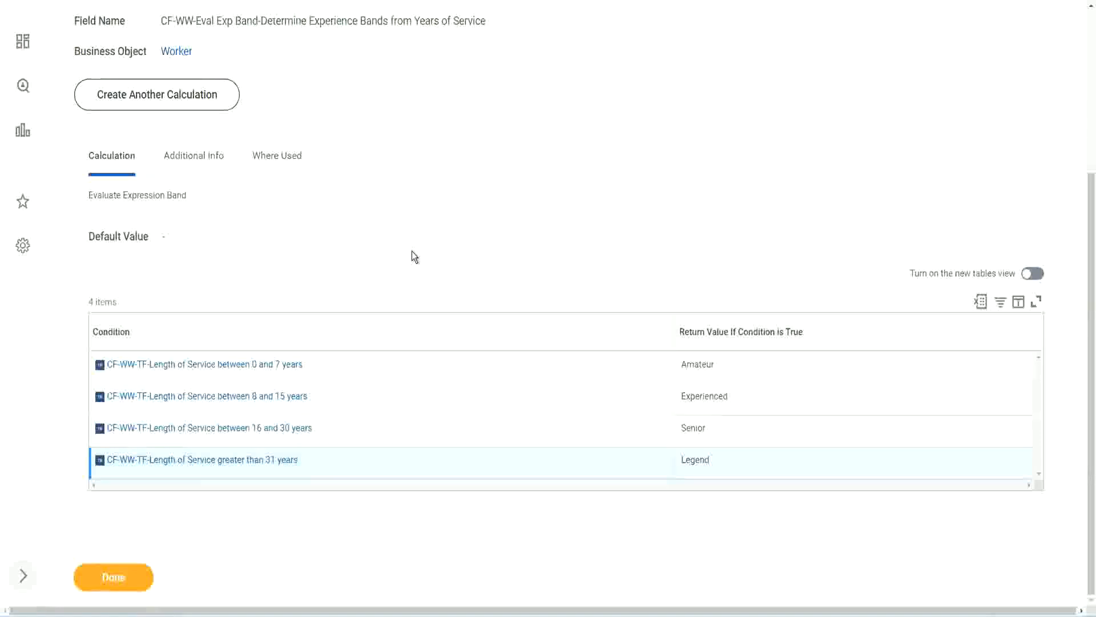
scroll(412, 252, up, 1)
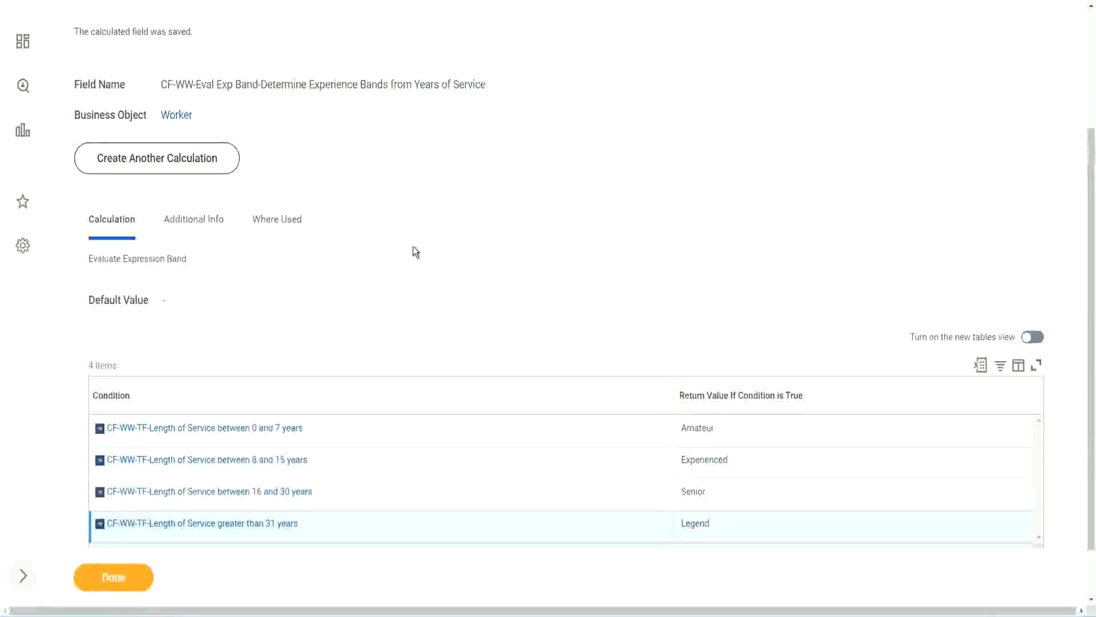
scroll(414, 254, up, 3)
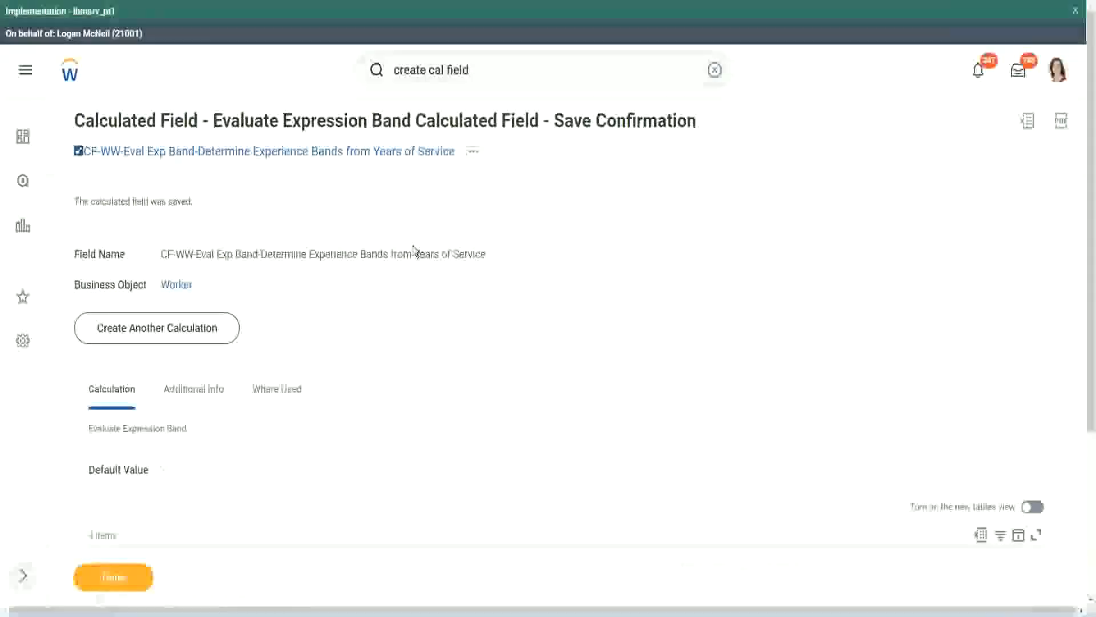
scroll(414, 249, down, 4)
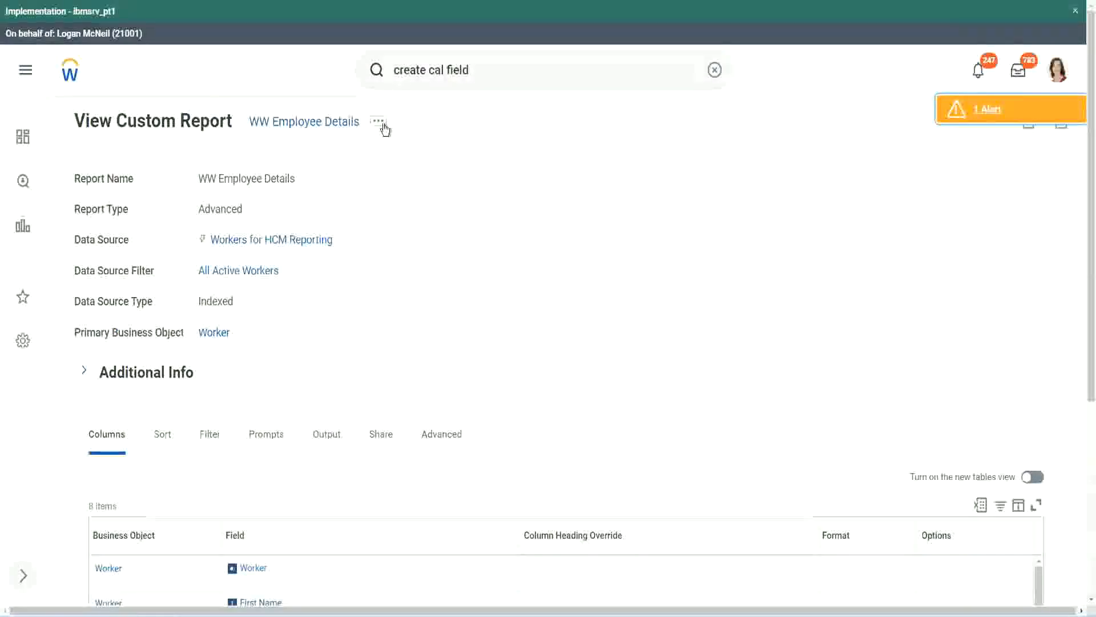
Step: Open the custom report WW Employee Details for editing
click(378, 120)
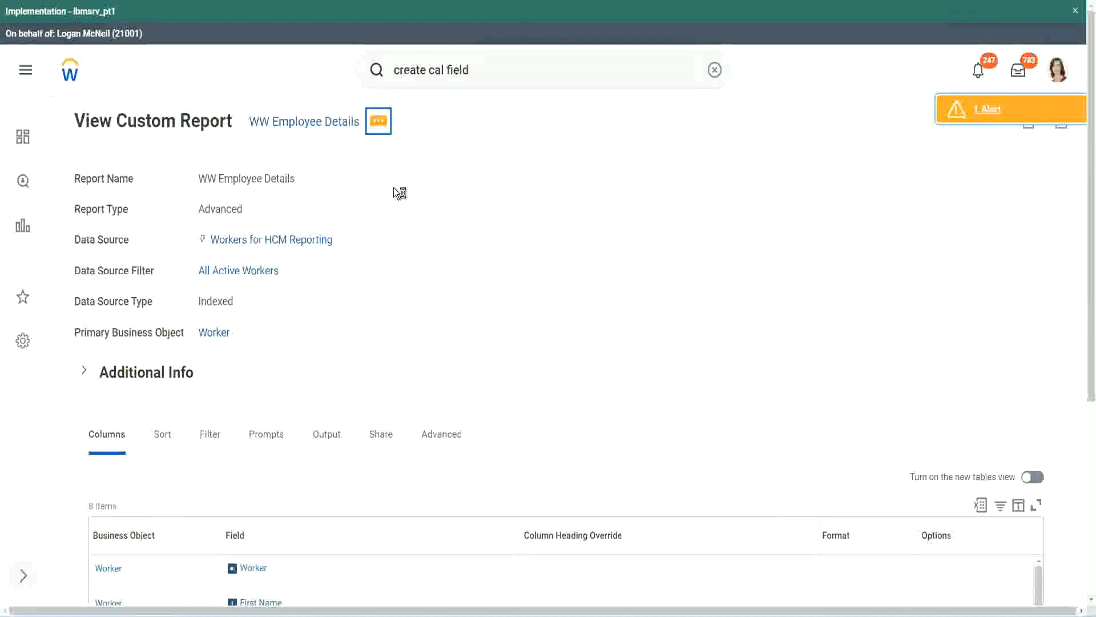
mouse_move(440, 183)
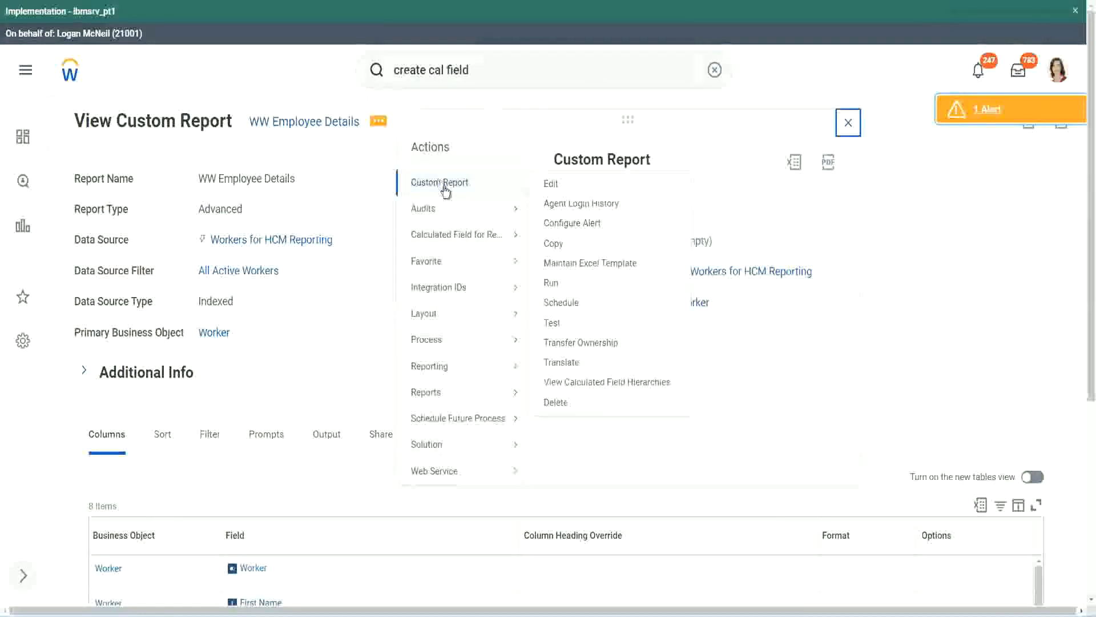
click(551, 185)
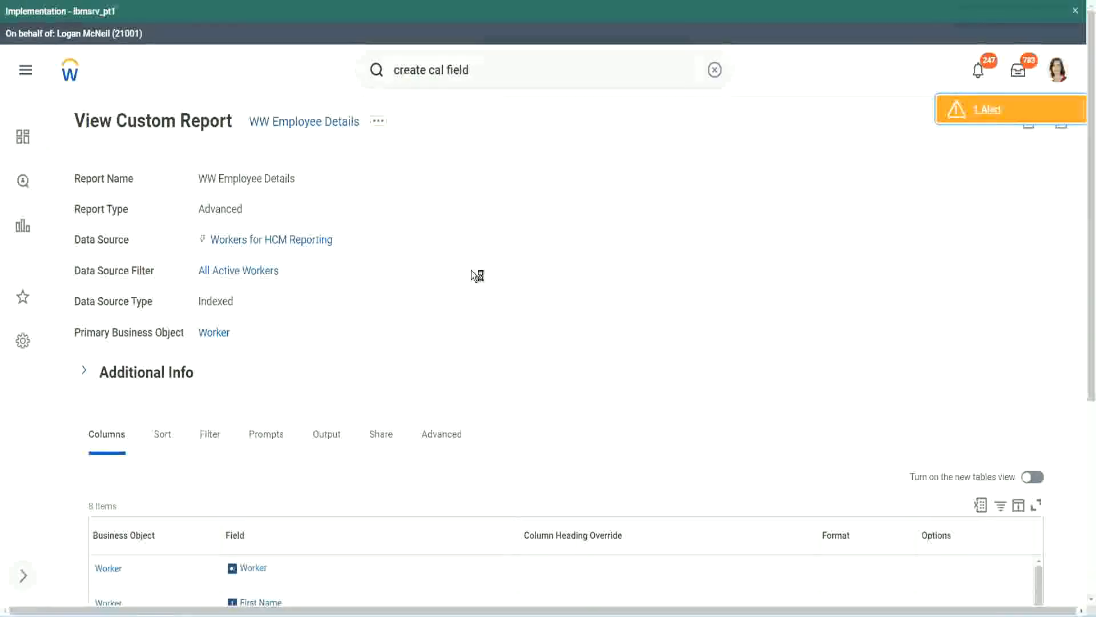
scroll(471, 269, down, 1)
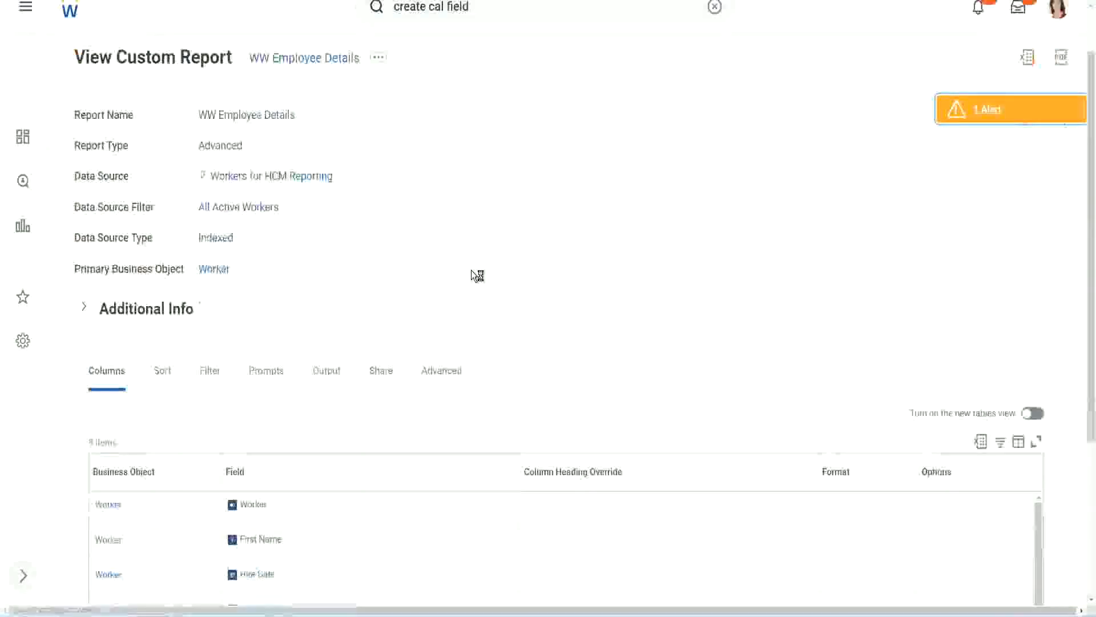
scroll(471, 269, down, 4)
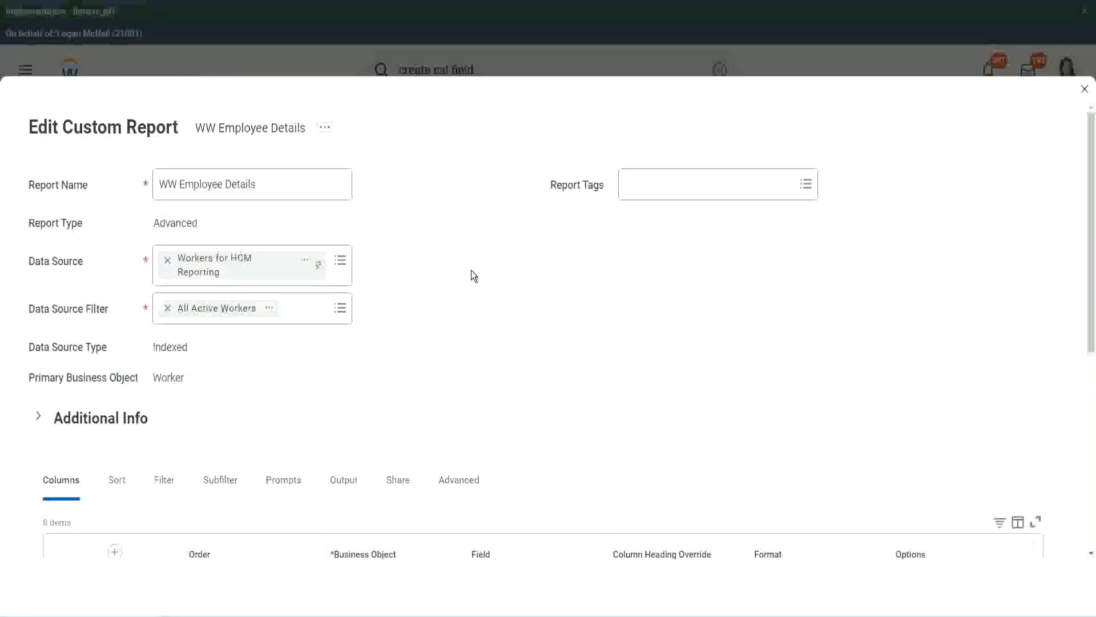
Step: Add a new Worker column row below the Experience Bands row in the report
scroll(471, 270, down, 8)
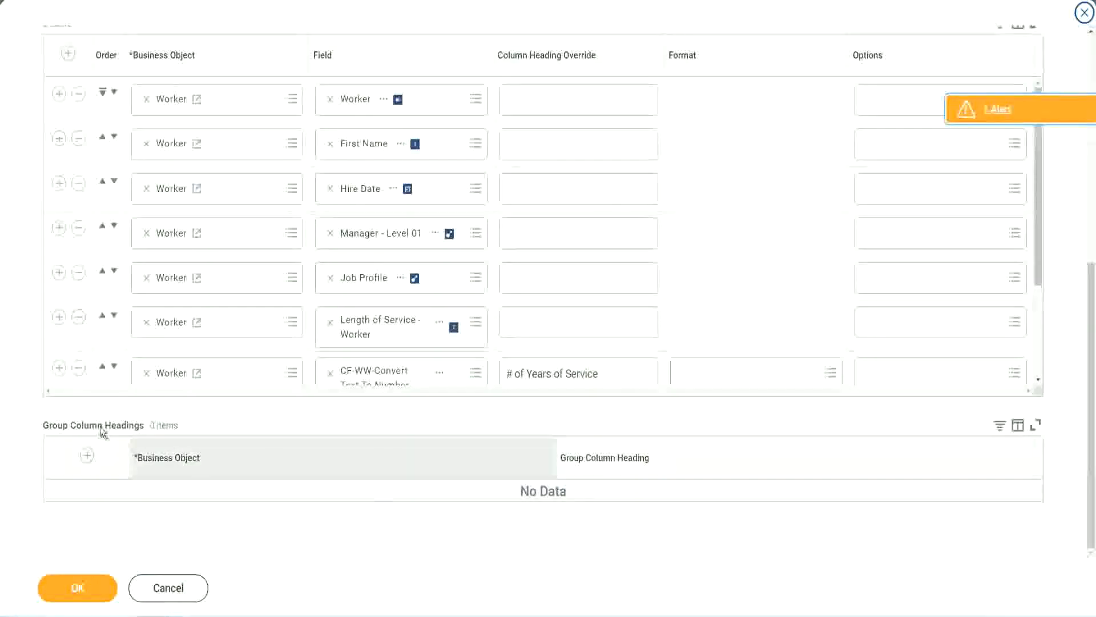
scroll(228, 275, down, 3)
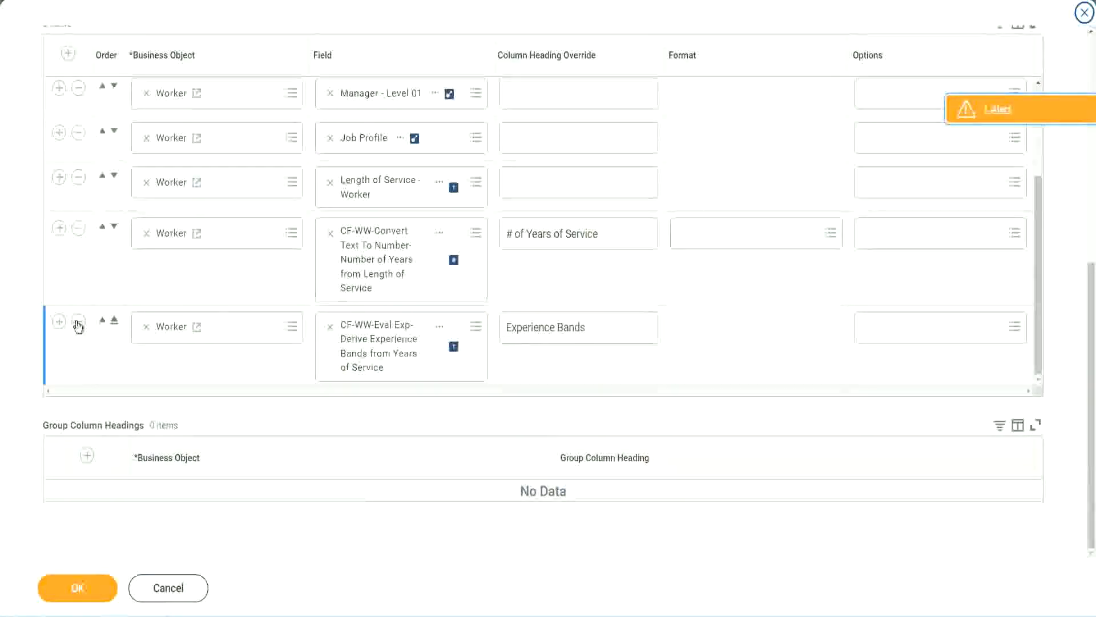
click(58, 320)
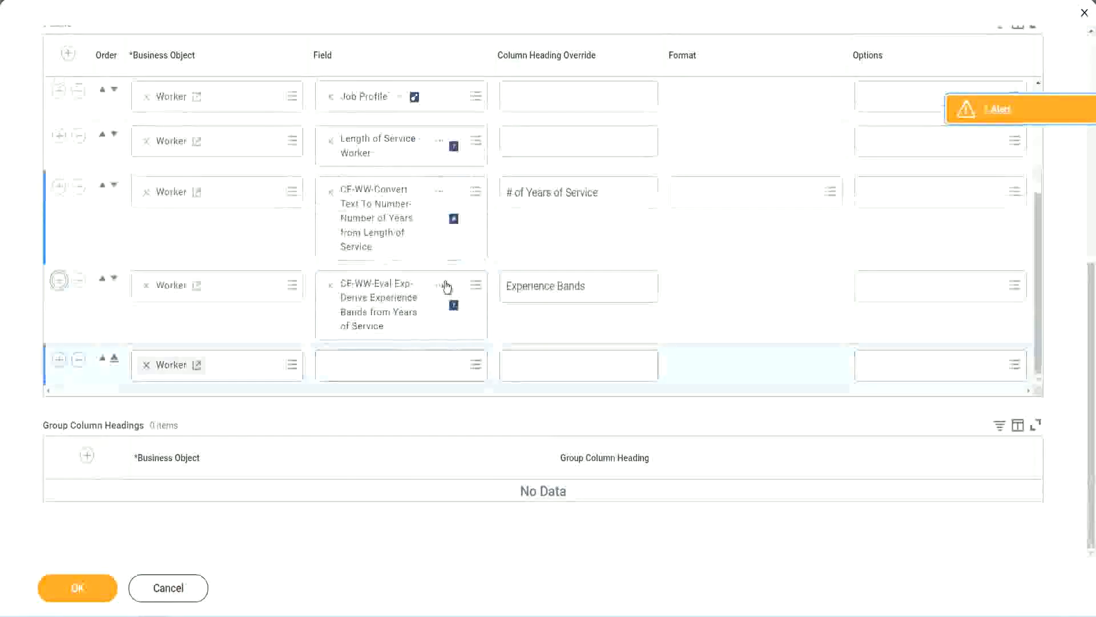
Step: Search for CF-WW-Eval Exp Band and set the new Worker row's field to CF-WW-Eval Exp Band-Determine Experience Bands from Years of Service
right_click(382, 308)
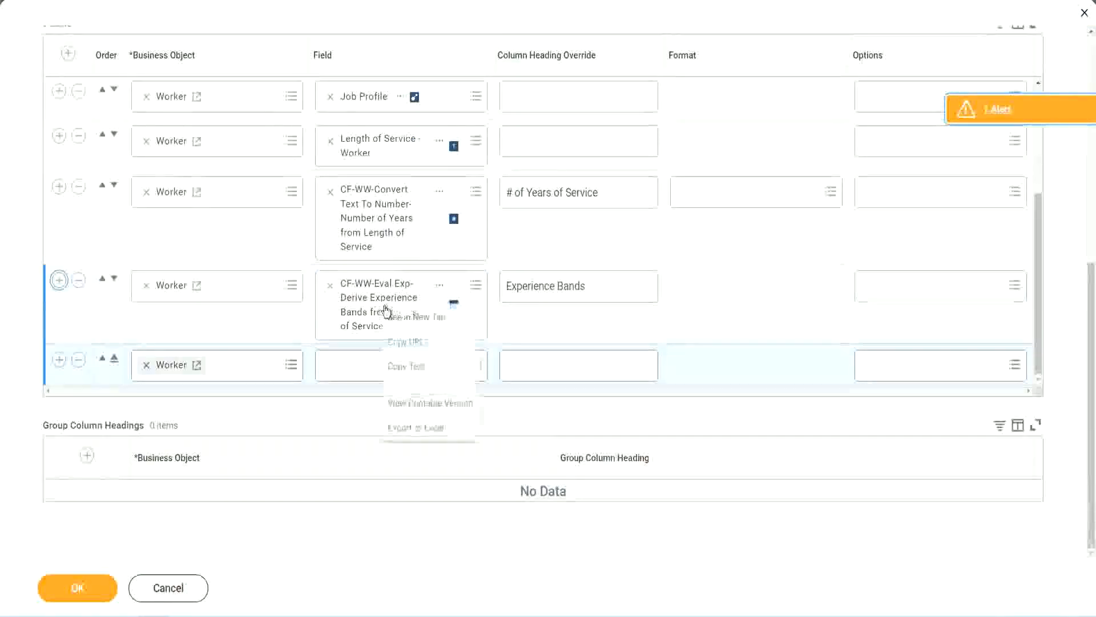
click(410, 367)
click(344, 371)
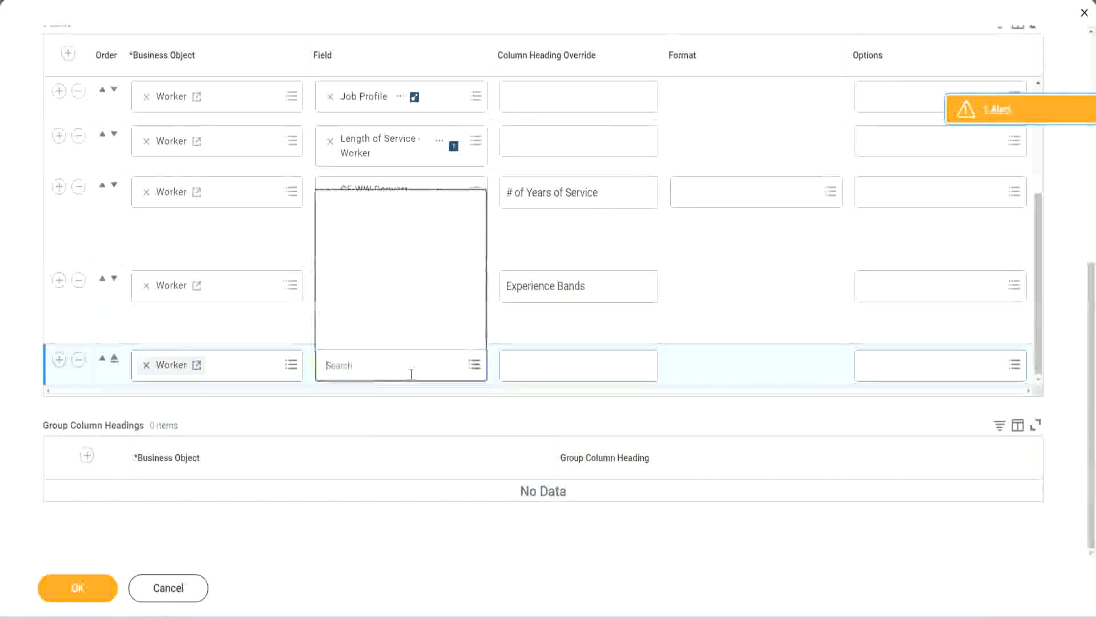
key(ctrl+v)
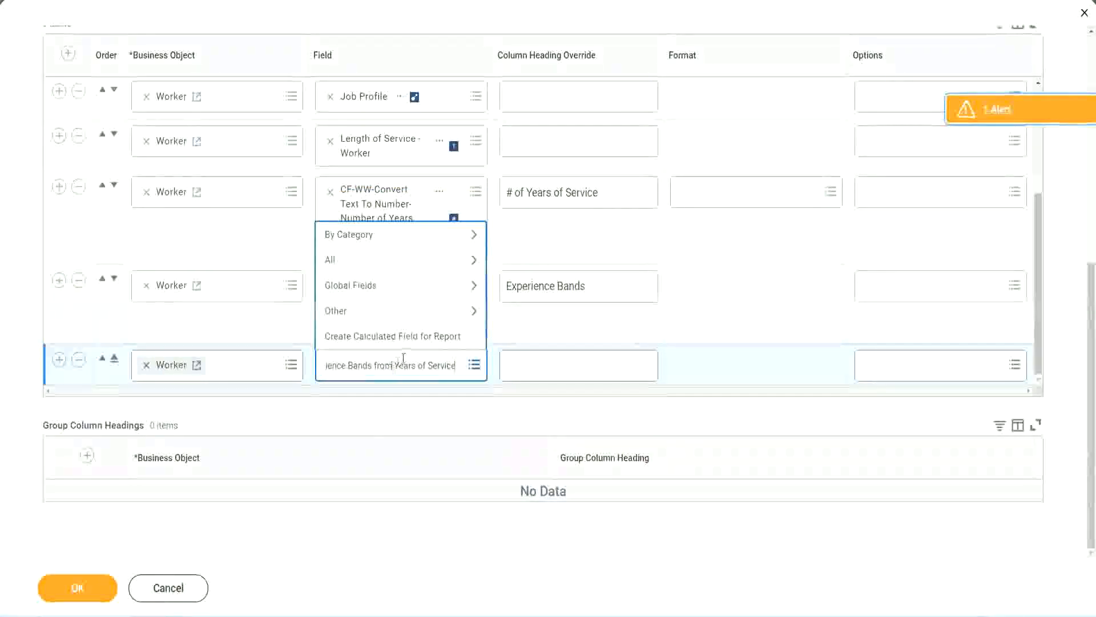
drag(332, 362, 278, 362)
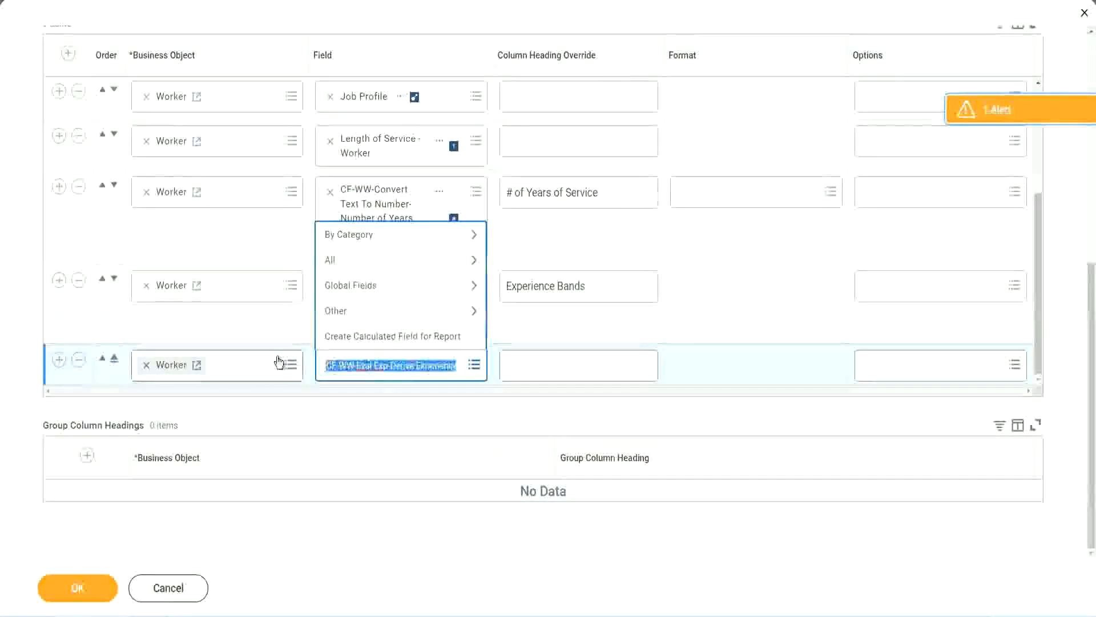
click(410, 375)
text(Band)
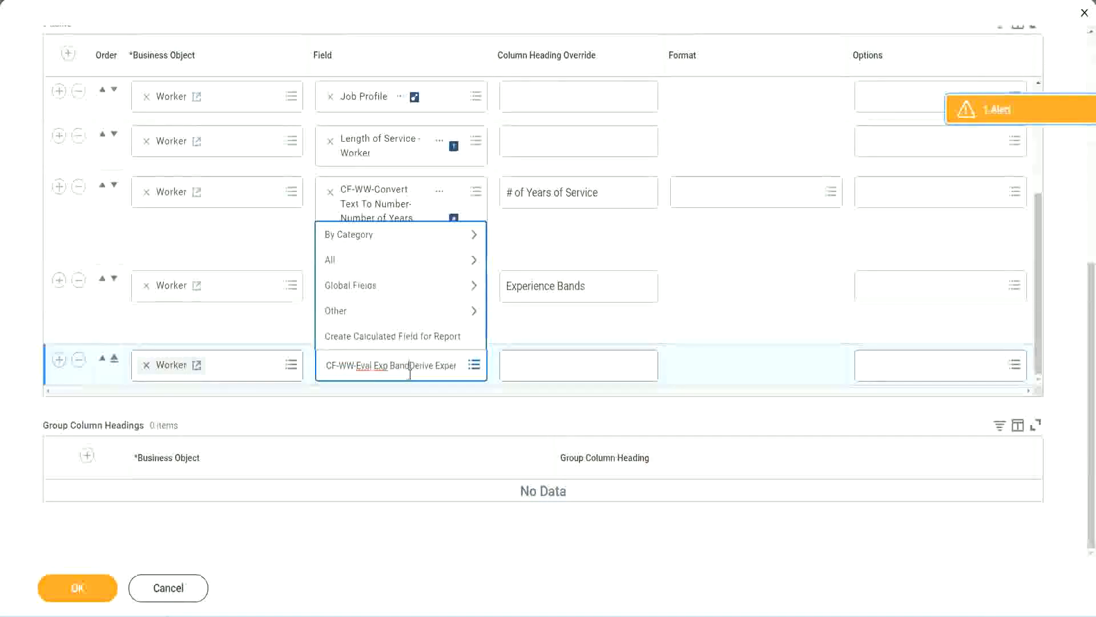
key(Delete)
key(Delete)
key(Delete)
key(Delete)
key(Delete)
key(Delete)
key(Delete)
key(Delete)
key(Delete)
key(Delete)
key(Delete)
key(Delete)
key(Delete)
key(Delete)
key(Delete)
key(Delete)
key(Delete)
key(Delete)
key(Delete)
key(Delete)
key(Return)
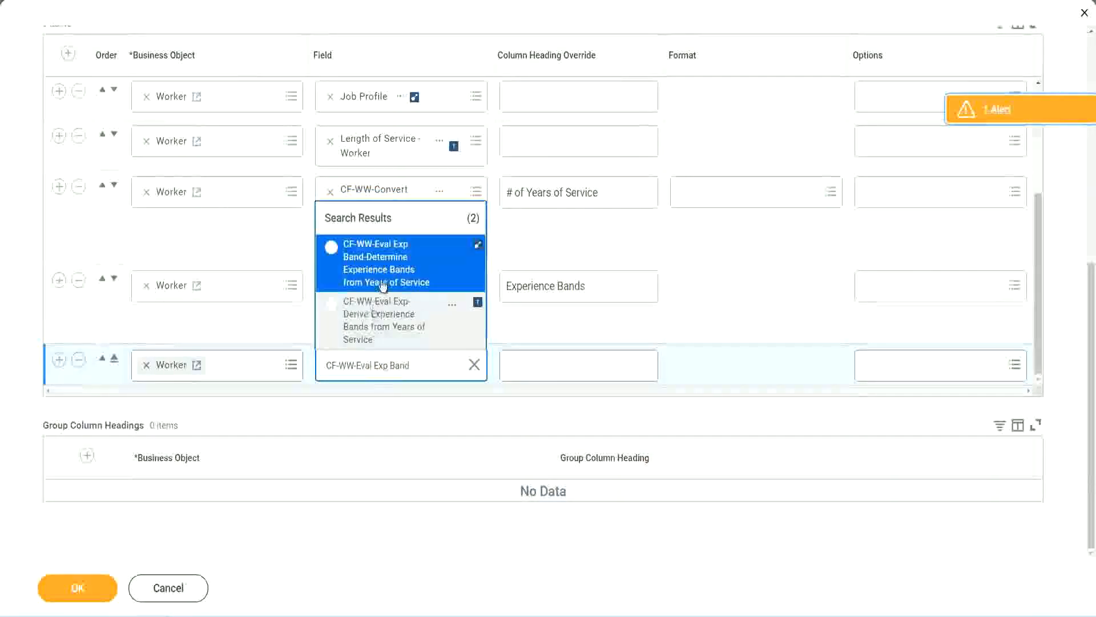
click(400, 271)
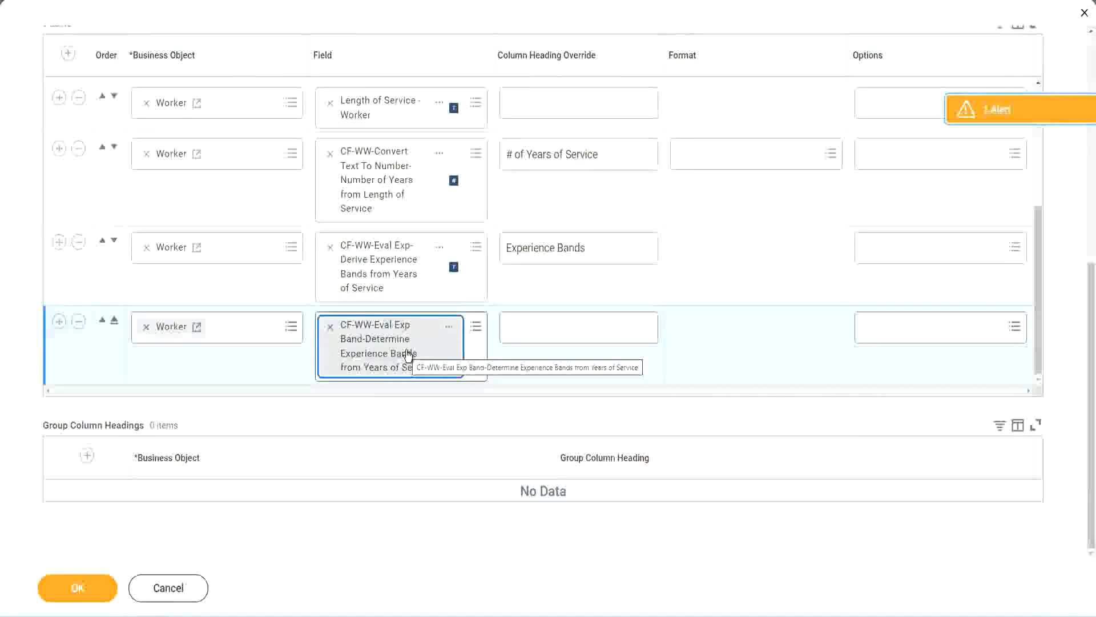
Step: Set the new row's column heading override to "Experience Bands (Eval Exp Bands)" and save the report definition
click(603, 249)
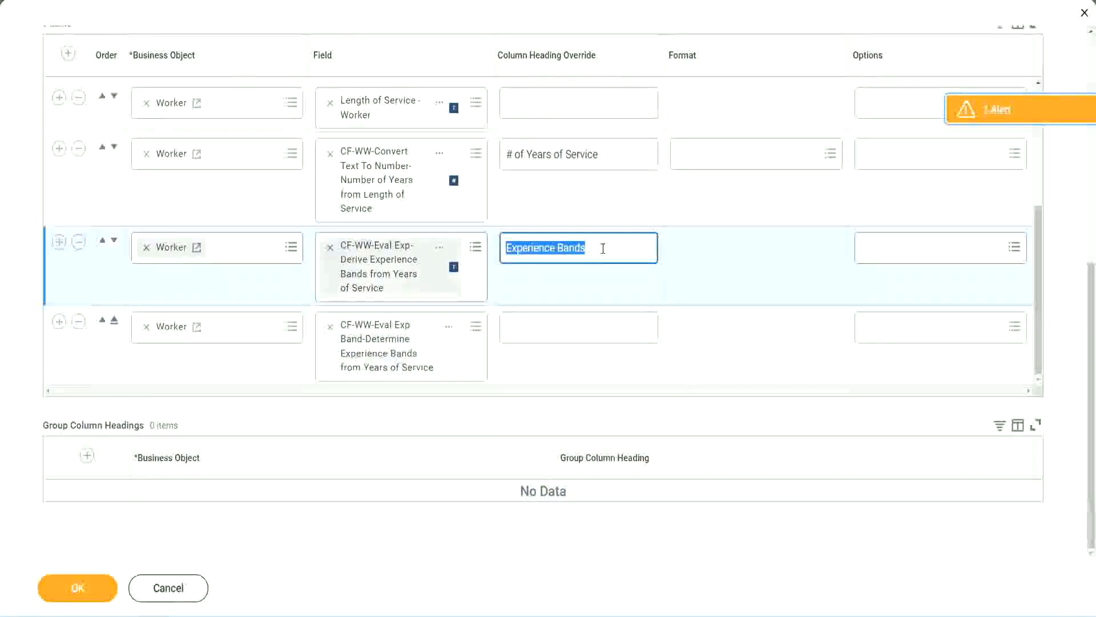
click(532, 326)
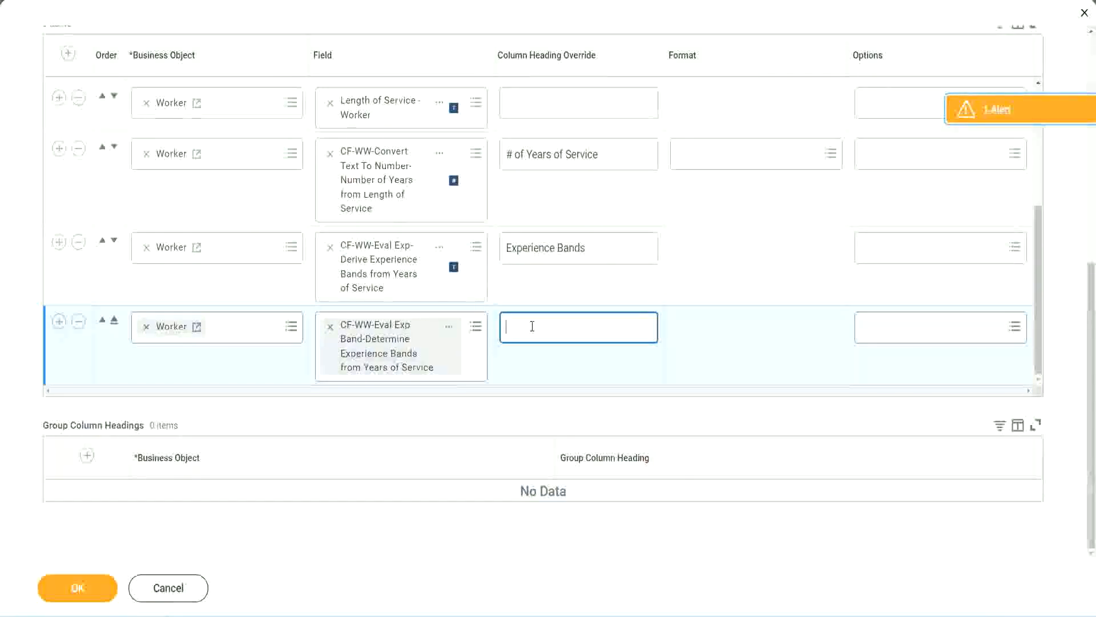
key(ctrl+v)
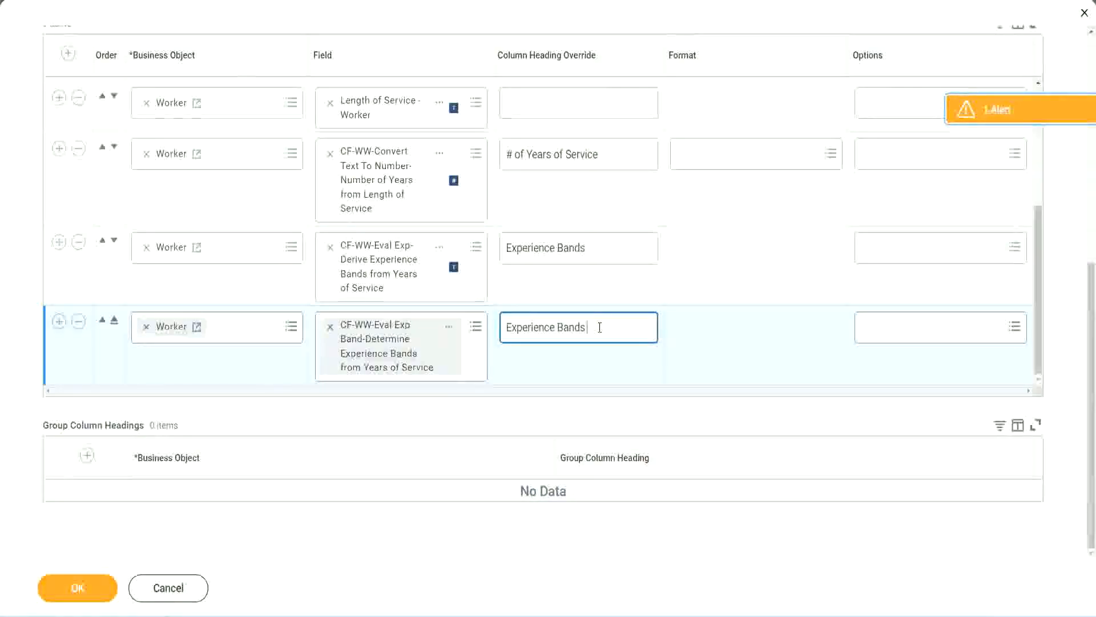
text(()
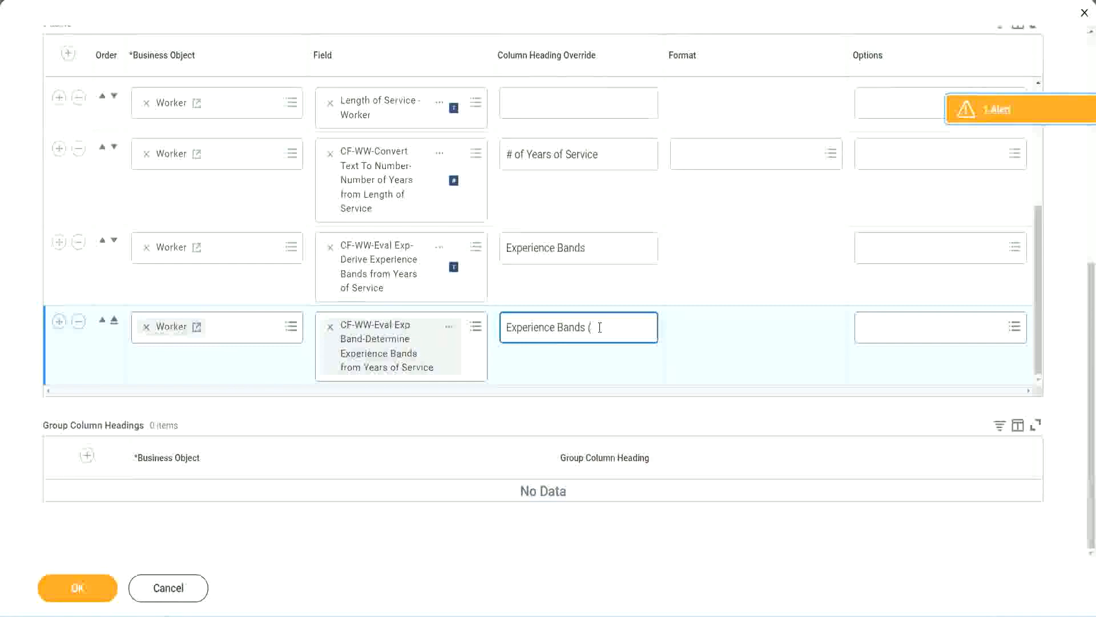
text(Eval E)
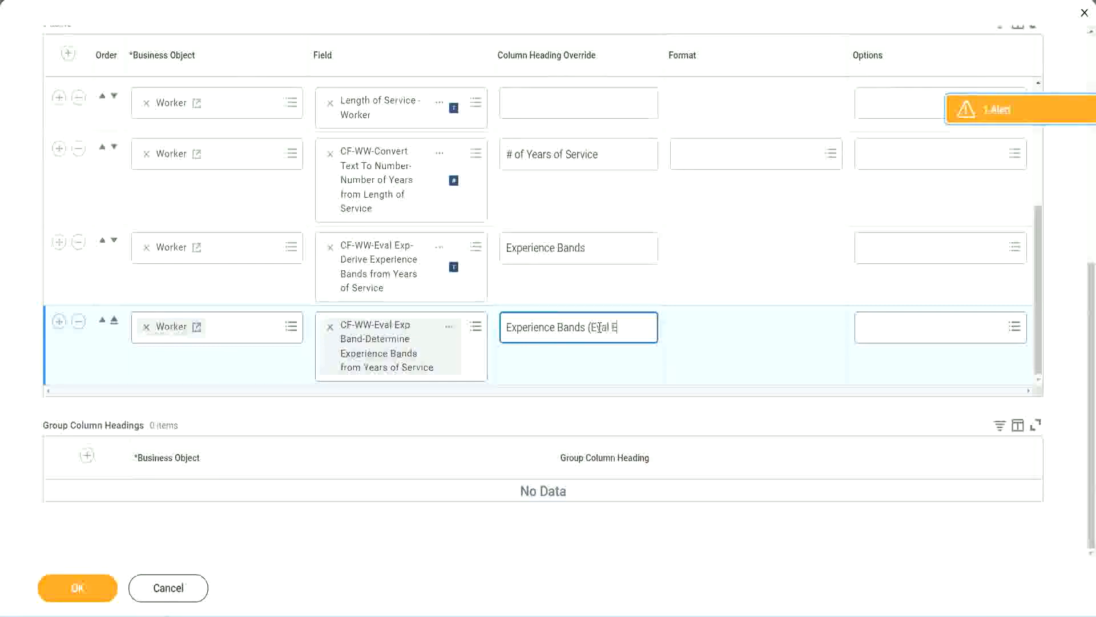
text(xp Bands))
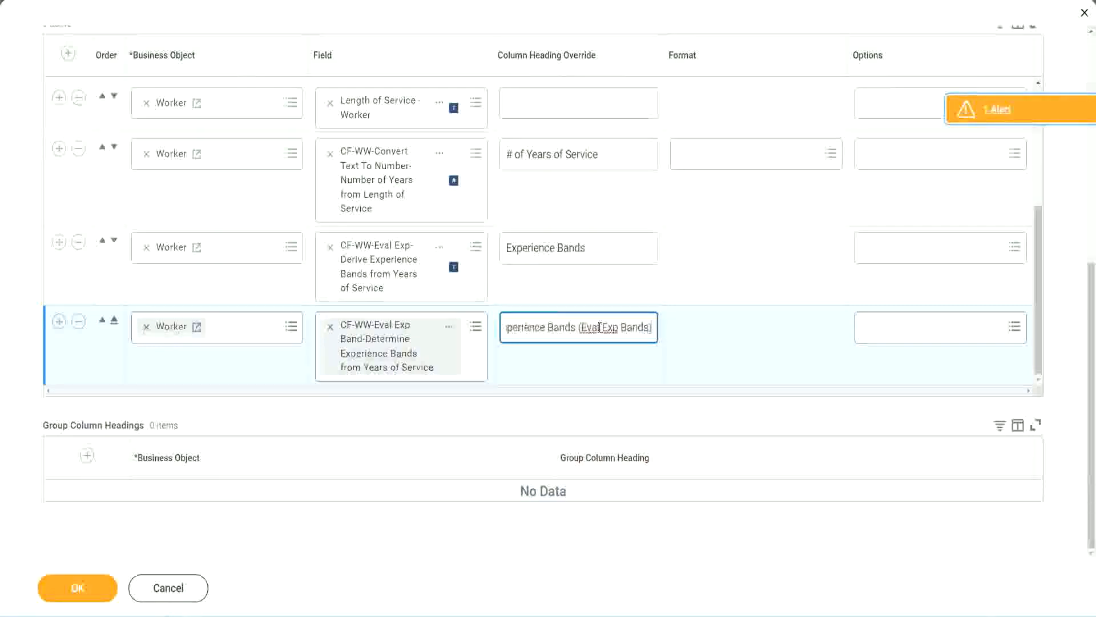
double_click(614, 327)
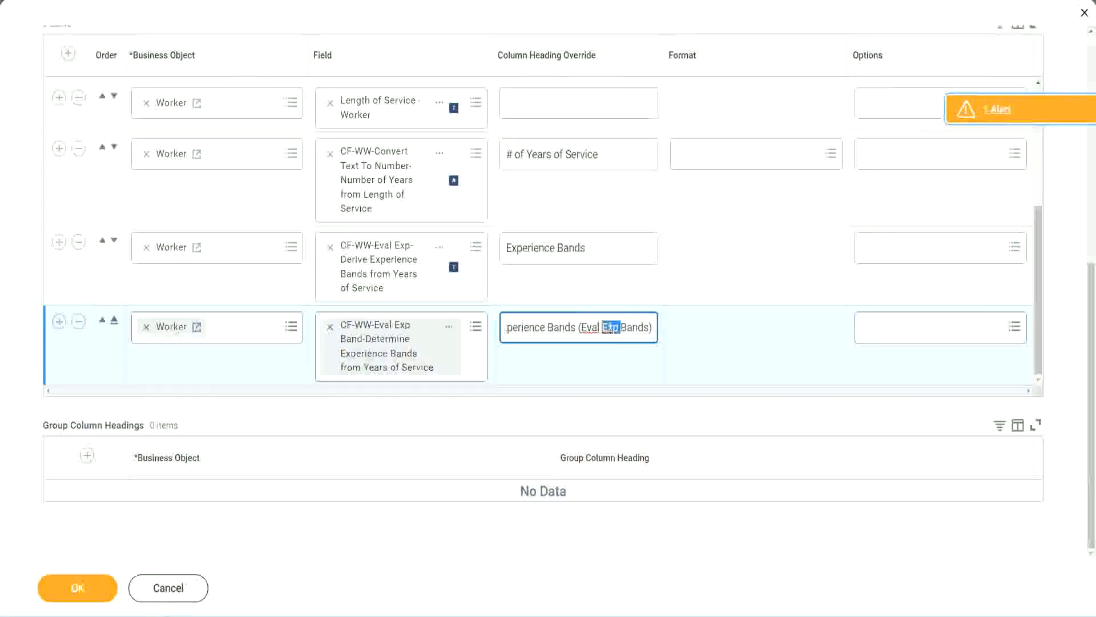
click(632, 320)
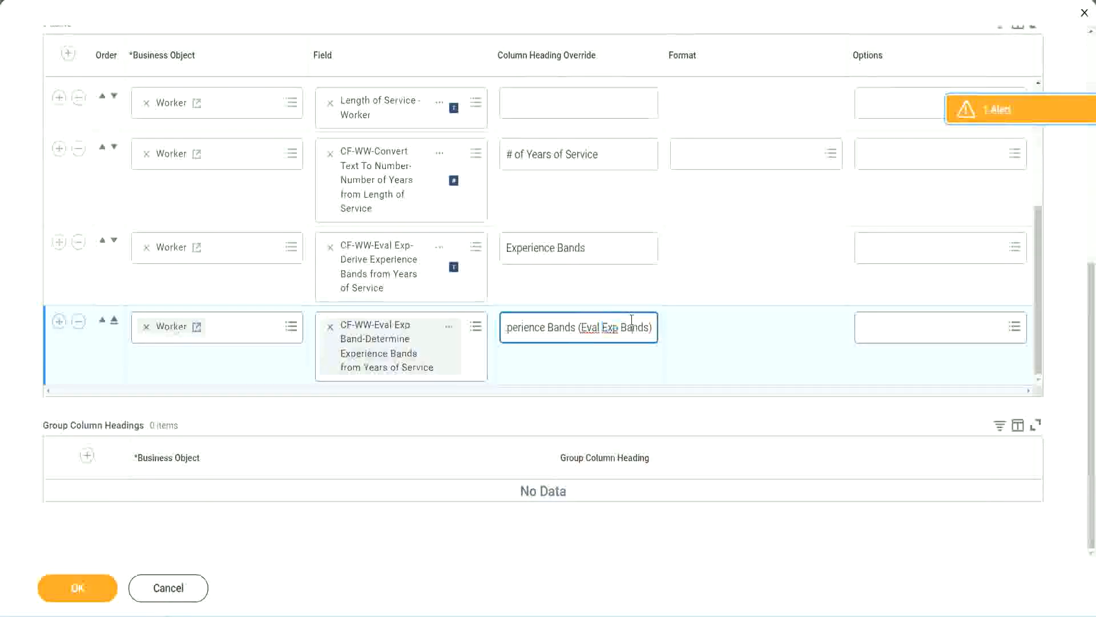
click(84, 594)
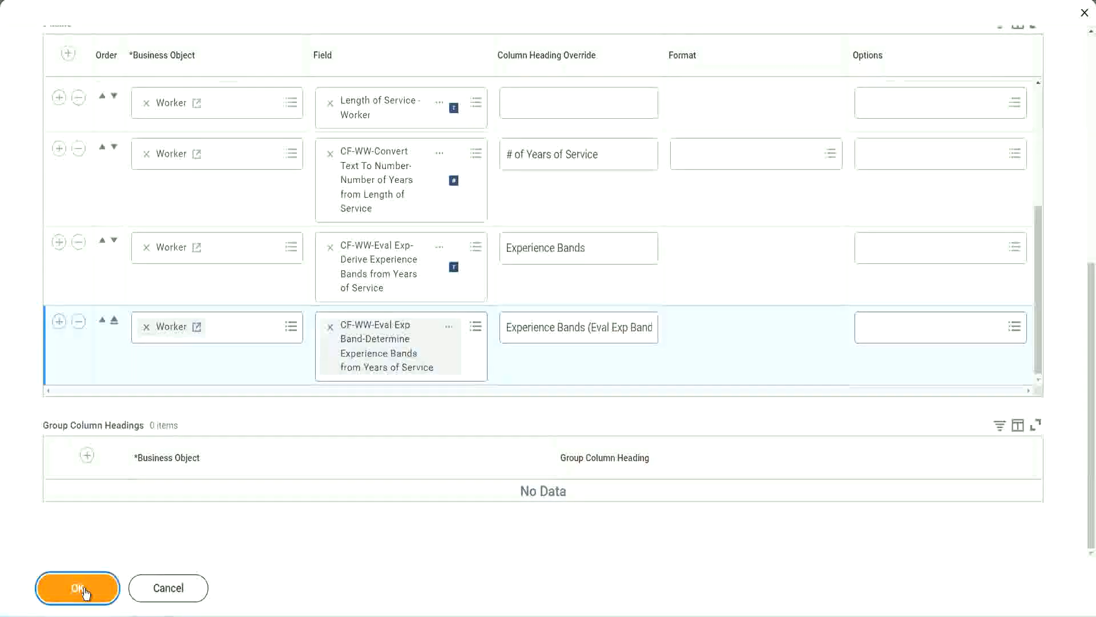